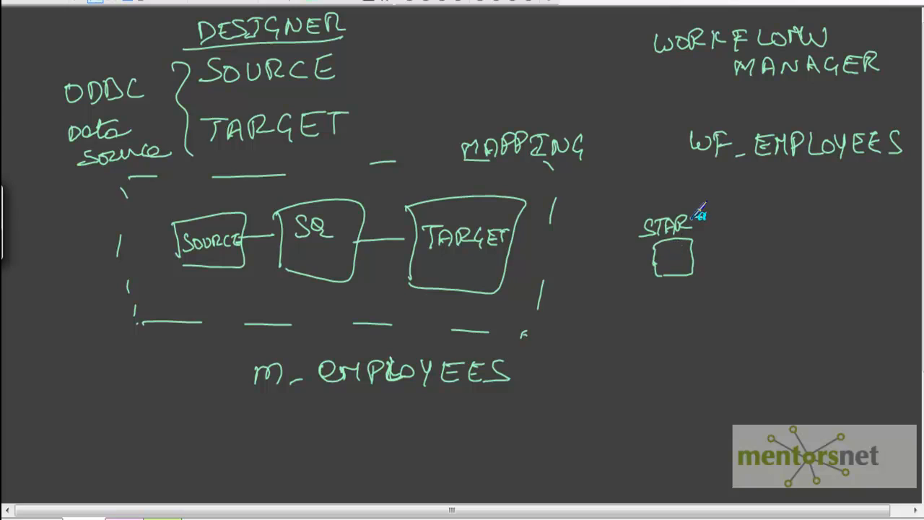
Draw a labelled START box with an arrow to a labelled S_EMPLOYEES session box.
{"action": "mouse_move", "coordinate": [692, 254]}
{"action": "left_mouse_down"}
{"action": "mouse_move", "coordinate": [755, 250]}
{"action": "mouse_move", "coordinate": [744, 258]}
{"action": "left_mouse_up"}
{"action": "mouse_move", "coordinate": [767, 211]}
{"action": "left_mouse_down"}
{"action": "mouse_move", "coordinate": [760, 289]}
{"action": "mouse_move", "coordinate": [872, 299]}
{"action": "mouse_move", "coordinate": [757, 288]}
{"action": "left_mouse_up"}
{"action": "mouse_move", "coordinate": [789, 227]}
{"action": "left_mouse_down"}
{"action": "mouse_move", "coordinate": [788, 235]}
{"action": "mouse_move", "coordinate": [871, 265]}
{"action": "left_mouse_up"}
Draw a dashed line from the S_EMPLOYEES session box back to m_EMPLOYEES.
{"action": "left_click_drag", "start_coordinate": [789, 295], "coordinate": [787, 305]}
{"action": "left_click_drag", "start_coordinate": [764, 322], "coordinate": [751, 331]}
{"action": "left_click_drag", "start_coordinate": [625, 370], "coordinate": [599, 373]}
{"action": "left_click_drag", "start_coordinate": [585, 375], "coordinate": [527, 385]}
{"action": "mouse_move", "coordinate": [513, 391]}
{"action": "left_mouse_down"}
{"action": "mouse_move", "coordinate": [495, 394]}
{"action": "mouse_move", "coordinate": [521, 403]}
{"action": "left_mouse_up"}
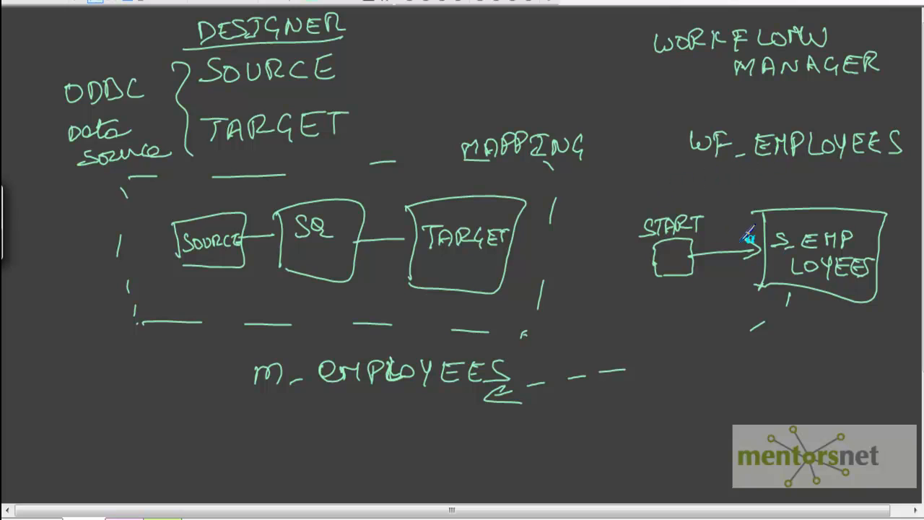
Finish the sketch's connecting line and launch Workflow Manager from the Designer toolbar.
{"action": "left_click_drag", "start_coordinate": [789, 293], "coordinate": [787, 304]}
{"action": "mouse_move", "coordinate": [731, 393]}
{"action": "left_mouse_down"}
{"action": "mouse_move", "coordinate": [743, 372]}
{"action": "mouse_move", "coordinate": [749, 394]}
{"action": "mouse_move", "coordinate": [846, 373]}
{"action": "left_mouse_up"}
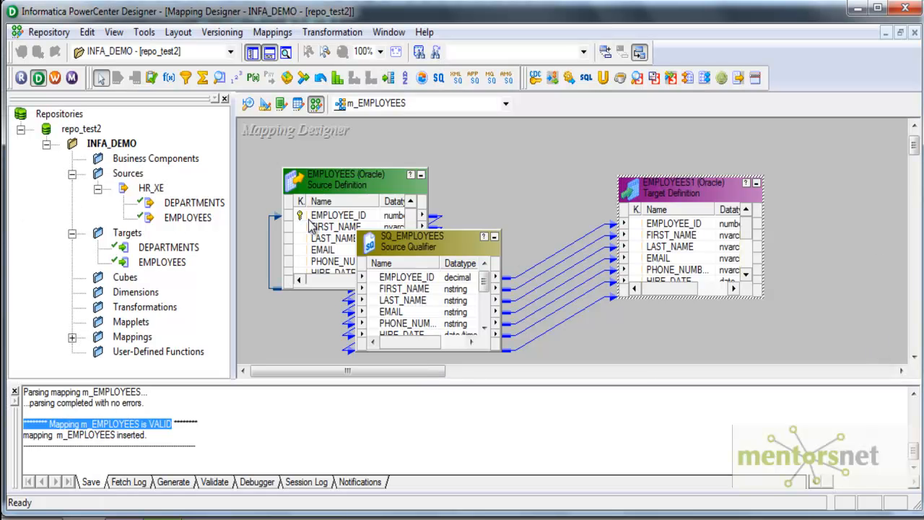
{"action": "left_click", "coordinate": [581, 519]}
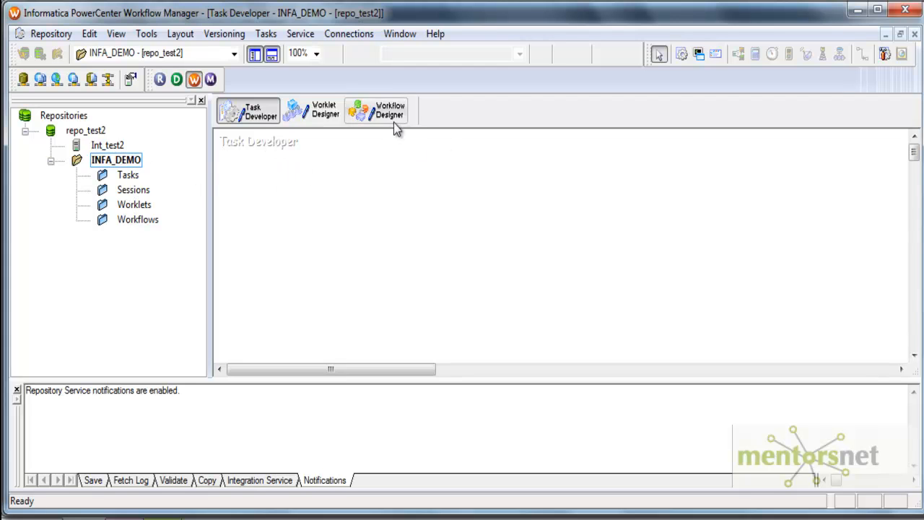
In Workflow Designer, create workflow wf_EMPLOYEES and move its Start task lower.
{"action": "left_click", "coordinate": [265, 34]}
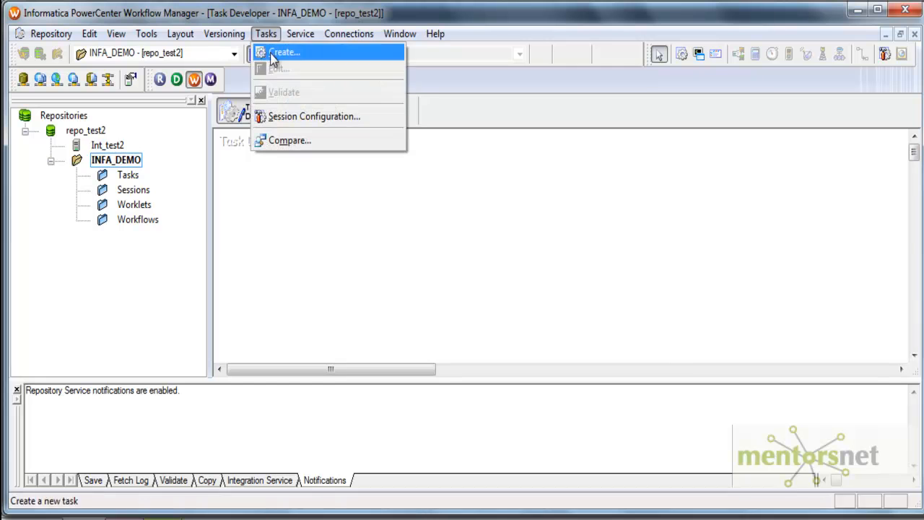
{"action": "left_click", "coordinate": [379, 16]}
{"action": "left_click", "coordinate": [377, 112]}
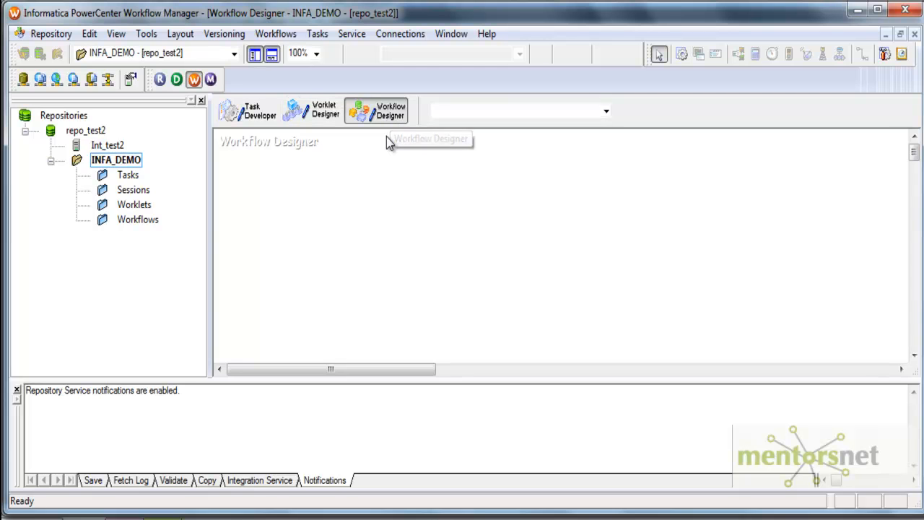
{"action": "left_click", "coordinate": [276, 35]}
{"action": "left_click", "coordinate": [282, 54]}
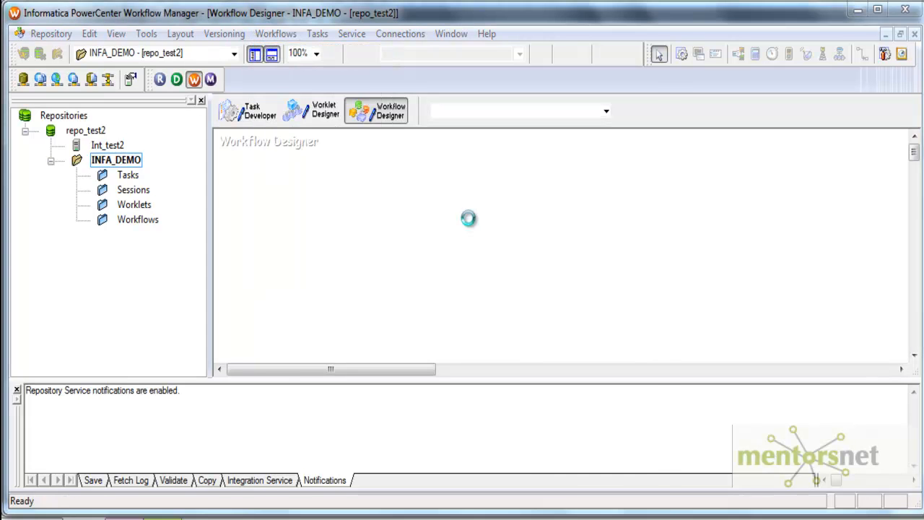
{"action": "type", "text": "wf"}
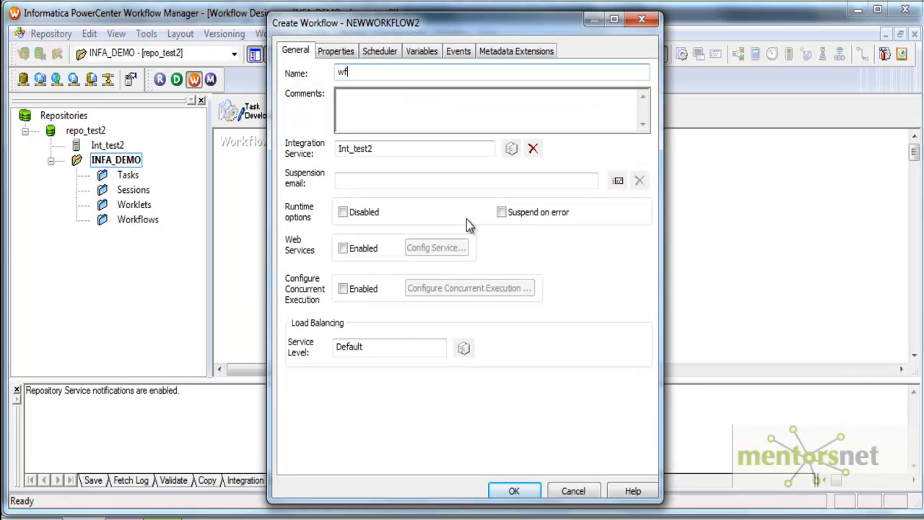
{"action": "type", "text": "_EMPLOYEES"}
{"action": "key", "text": "Return"}
{"action": "left_click", "coordinate": [454, 282]}
{"action": "left_click_drag", "start_coordinate": [277, 177], "coordinate": [289, 201]}
{"action": "left_click", "coordinate": [353, 198]}
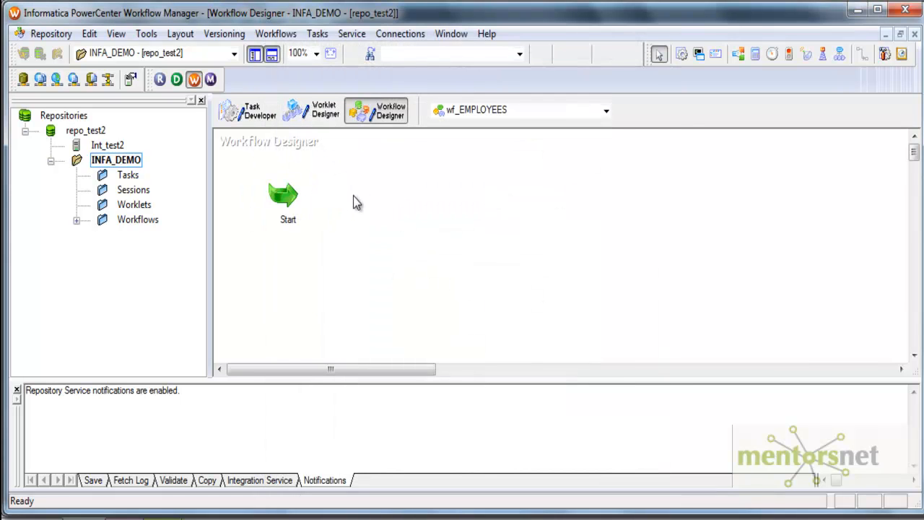
Create session s_EMPLOYEES on mapping m_EMPLOYEES, place it right of Start, and link them.
{"action": "left_click", "coordinate": [317, 34]}
{"action": "left_click", "coordinate": [329, 52]}
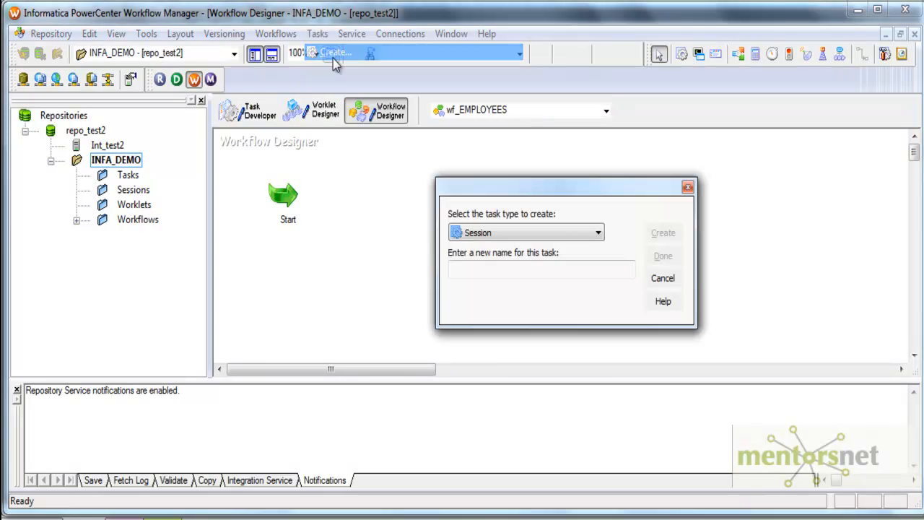
{"action": "type", "text": "s"}
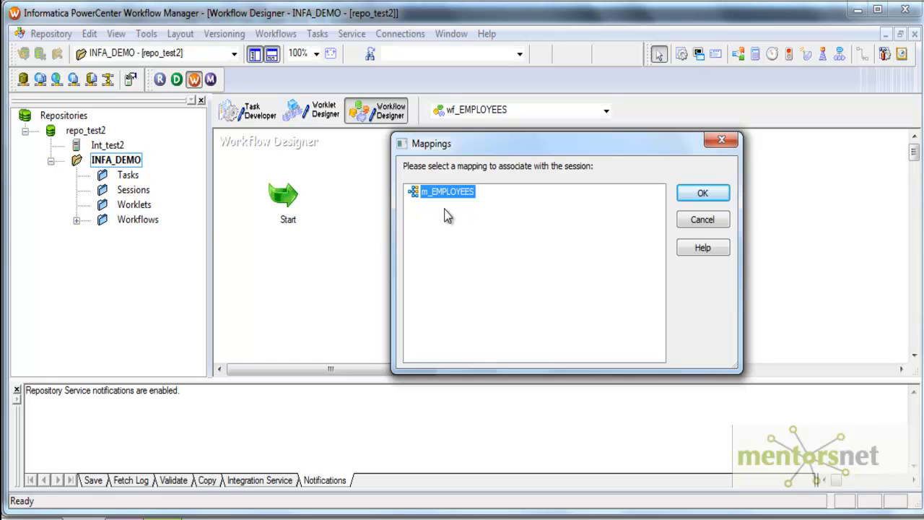
{"action": "left_click", "coordinate": [702, 193]}
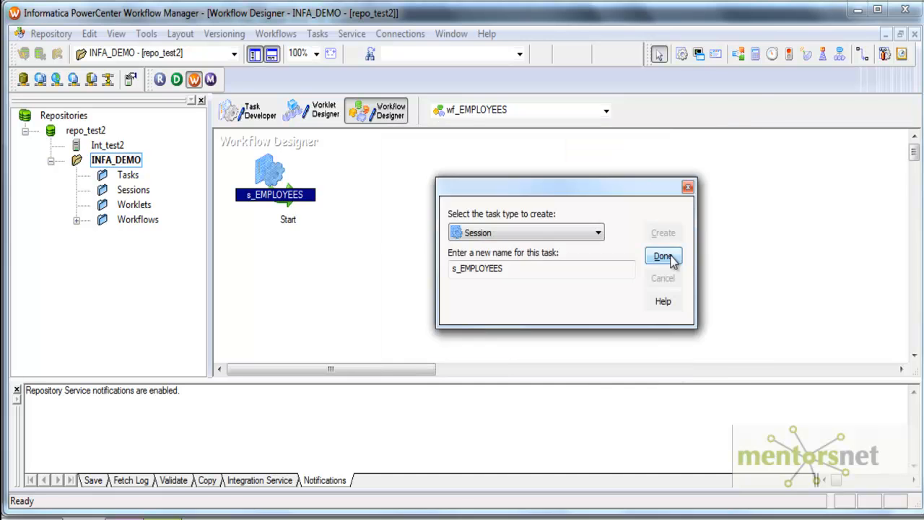
{"action": "left_click", "coordinate": [667, 314]}
{"action": "left_click_drag", "start_coordinate": [268, 168], "coordinate": [330, 188]}
{"action": "mouse_move", "coordinate": [287, 197]}
{"action": "left_mouse_down"}
{"action": "mouse_move", "coordinate": [405, 200]}
{"action": "mouse_move", "coordinate": [439, 216]}
{"action": "left_mouse_up"}
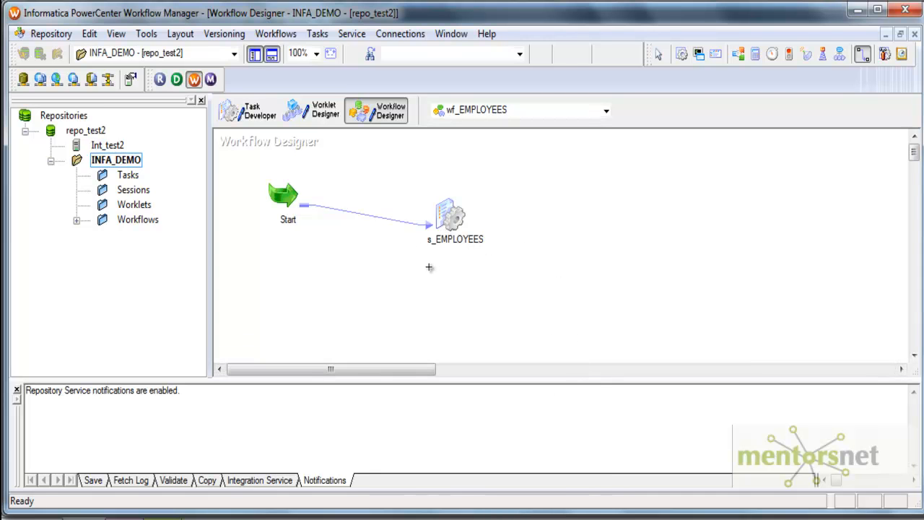
Tick 'Fail parent if this task fails' for s_EMPLOYEES, review its properties, and apply.
{"action": "double_click", "coordinate": [448, 216]}
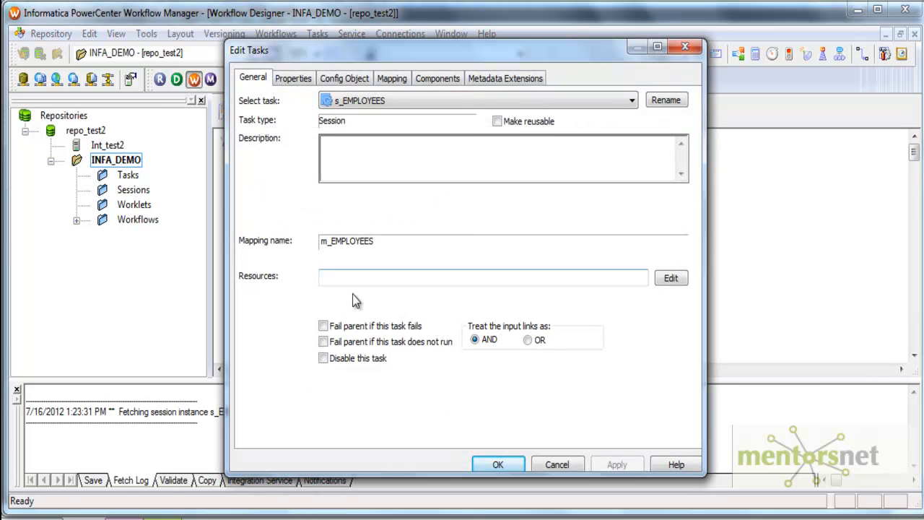
{"action": "left_click", "coordinate": [323, 326]}
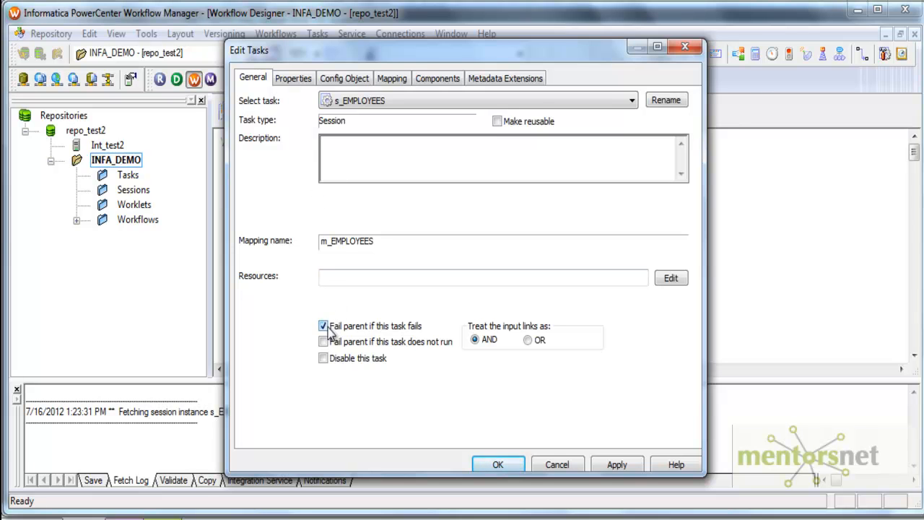
{"action": "left_click", "coordinate": [296, 80]}
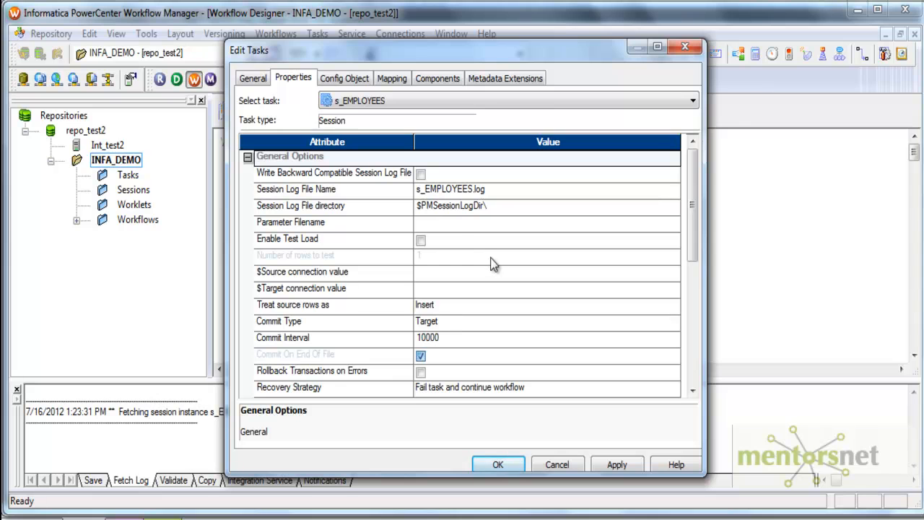
{"action": "left_click", "coordinate": [482, 274]}
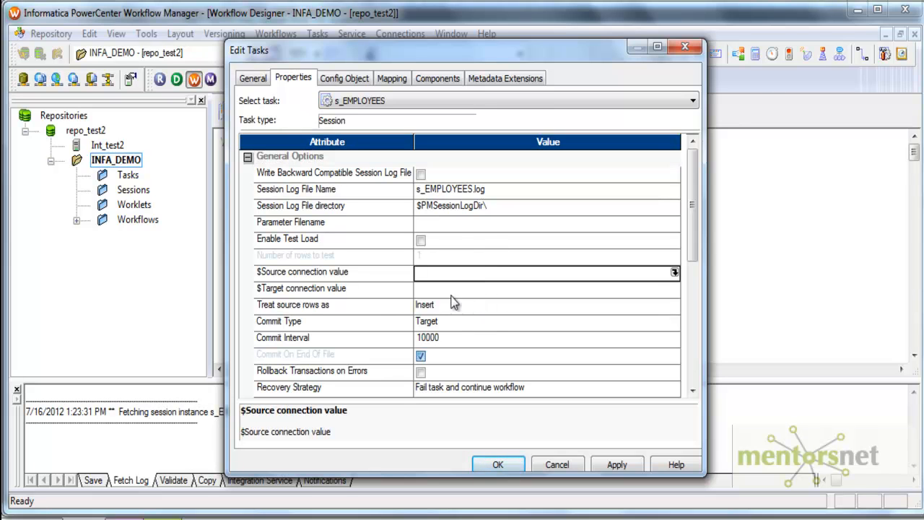
{"action": "left_click", "coordinate": [612, 468]}
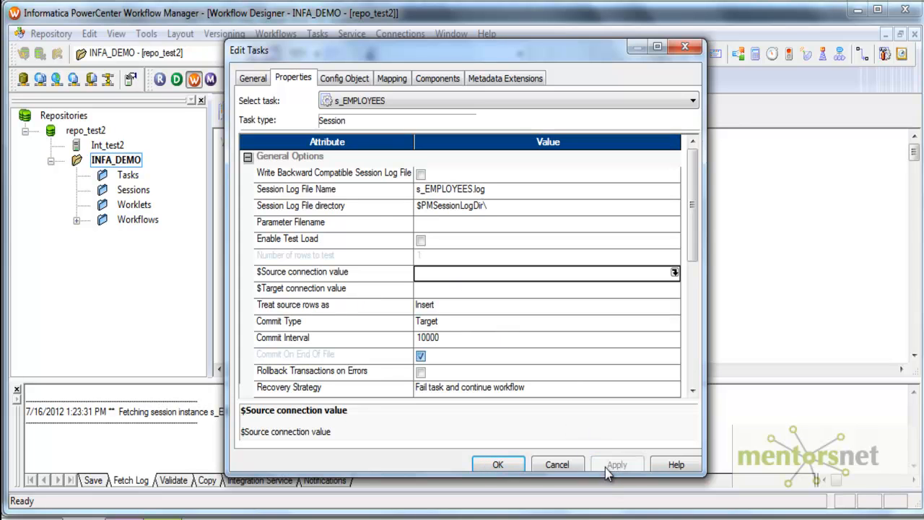
{"action": "left_click", "coordinate": [499, 464]}
Filter relational connections to Oracle and start a new connection named HR with its credentials.
{"action": "left_click", "coordinate": [401, 34]}
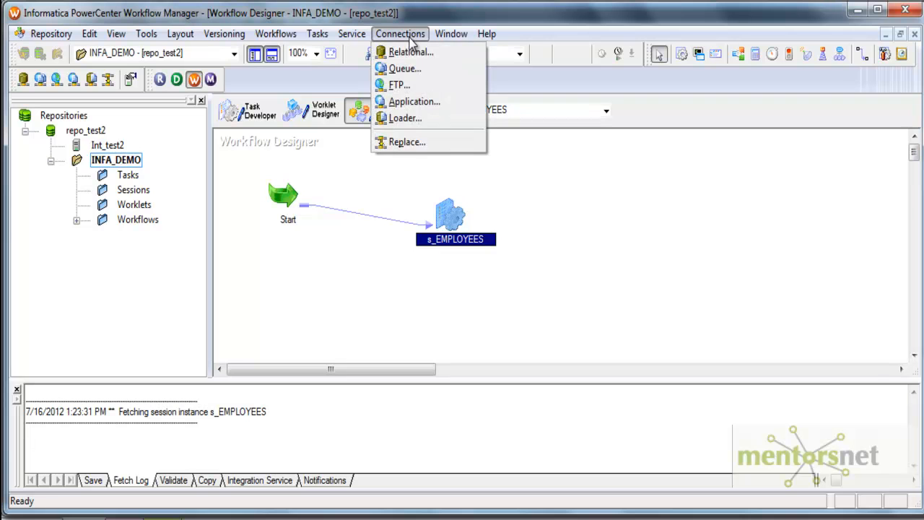
{"action": "left_click", "coordinate": [409, 53]}
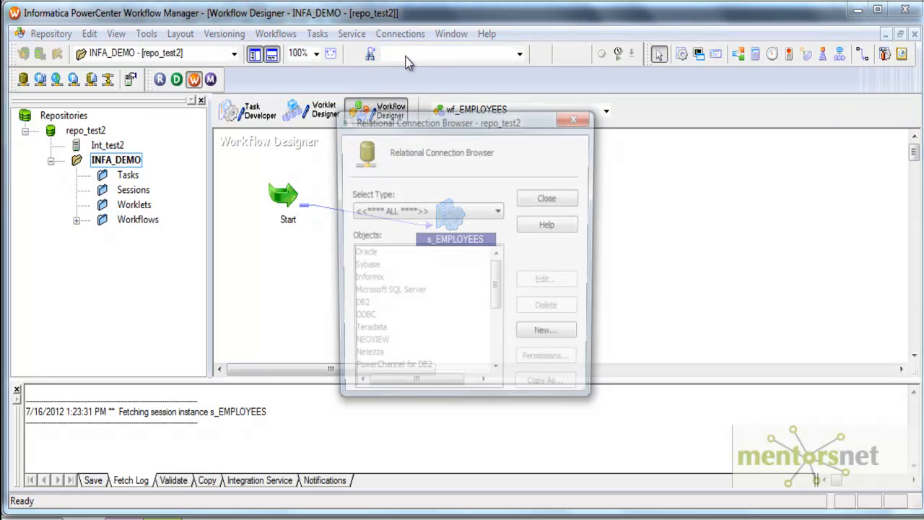
{"action": "left_click", "coordinate": [499, 210]}
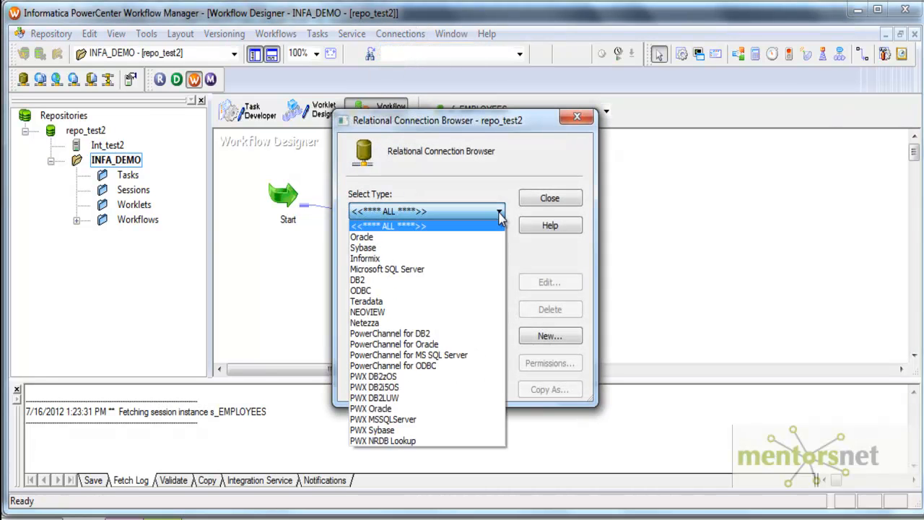
{"action": "left_click", "coordinate": [487, 240]}
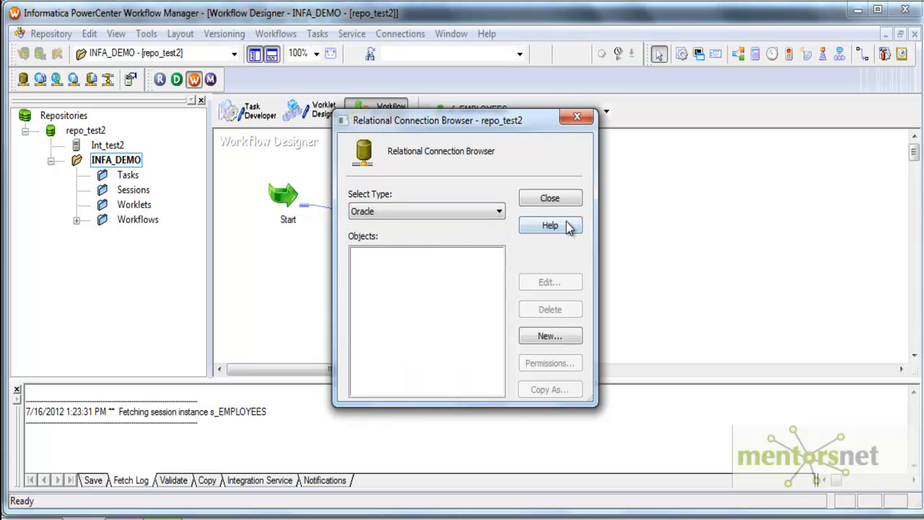
{"action": "left_click", "coordinate": [551, 337]}
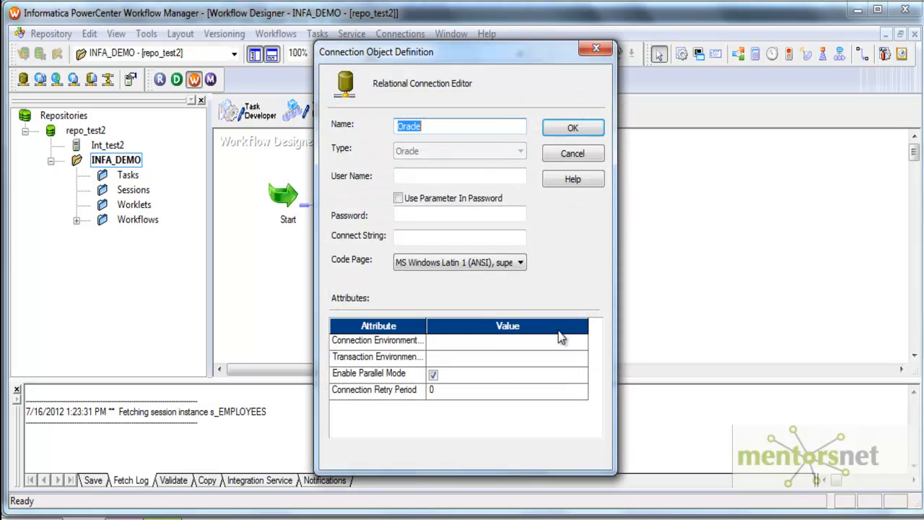
{"action": "type", "text": "HR"}
{"action": "key", "text": "Tab"}
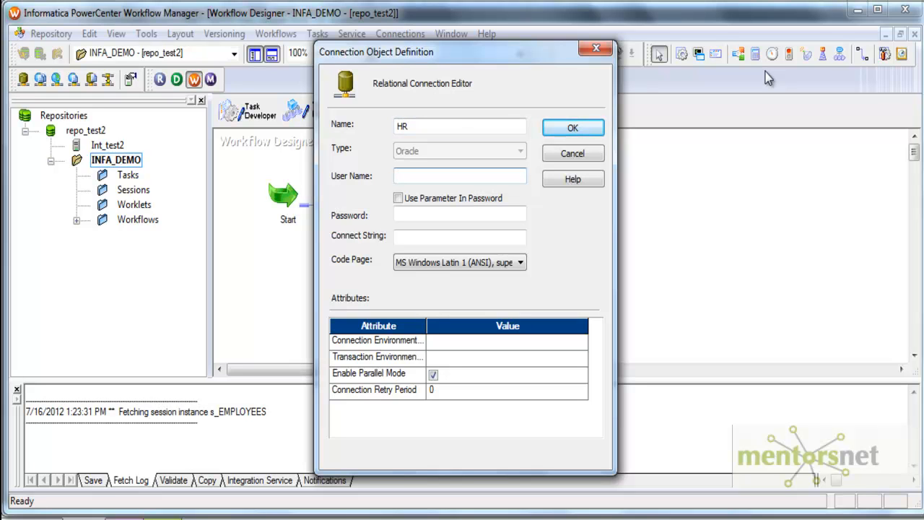
{"action": "left_click", "coordinate": [410, 216]}
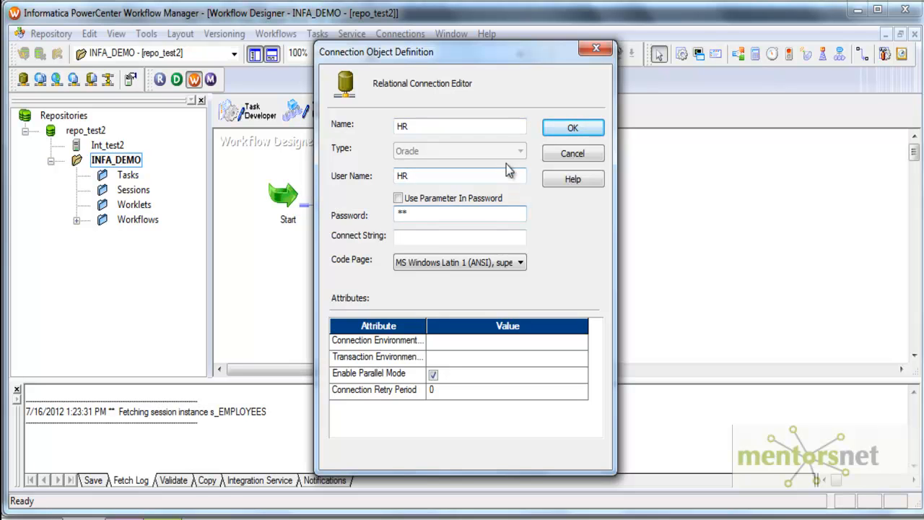
{"action": "left_click", "coordinate": [445, 236]}
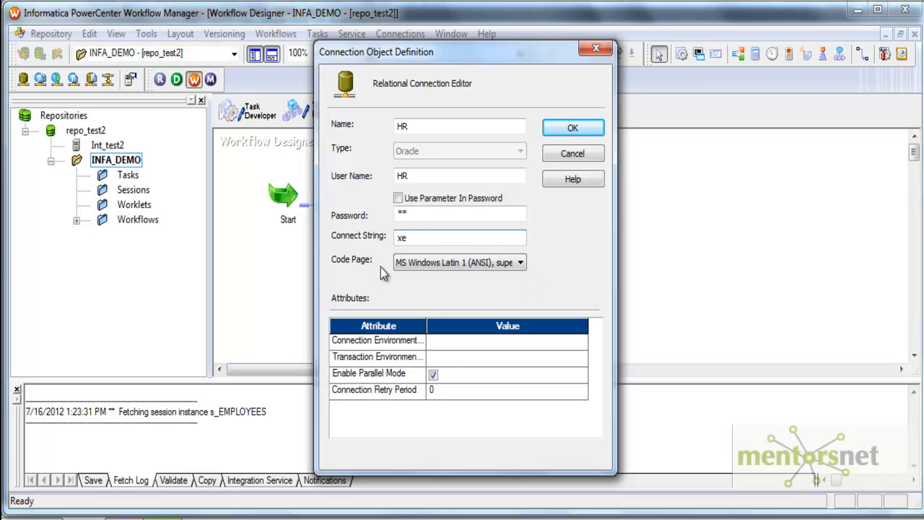
Keep the MS Windows Latin 1 code page and save the HR connection.
{"action": "left_click", "coordinate": [520, 263]}
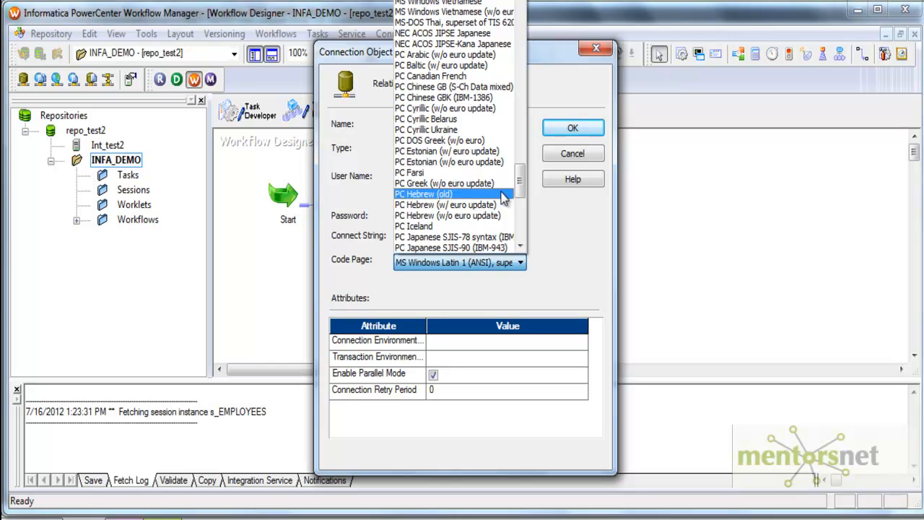
{"action": "scroll", "coordinate": [505, 124], "scroll_direction": "down", "scroll_amount": 7}
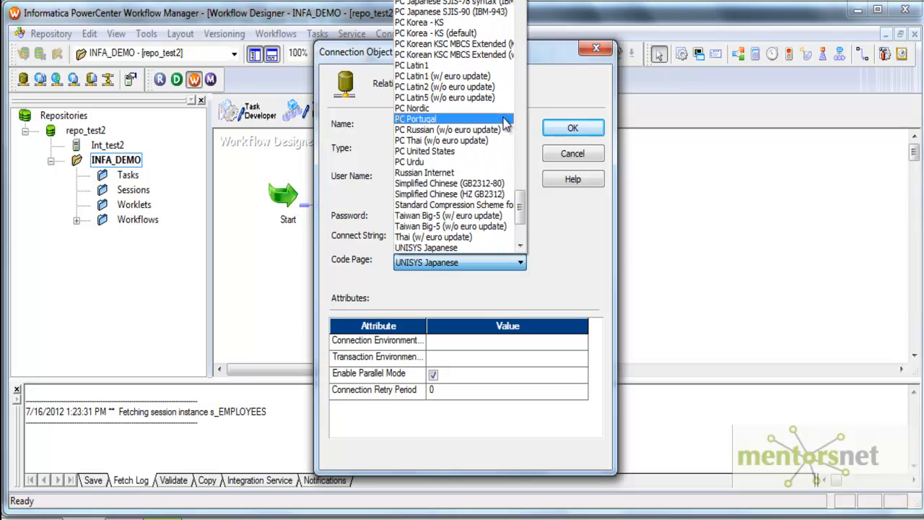
{"action": "key", "text": "u"}
{"action": "key", "text": "u"}
{"action": "key", "text": "u"}
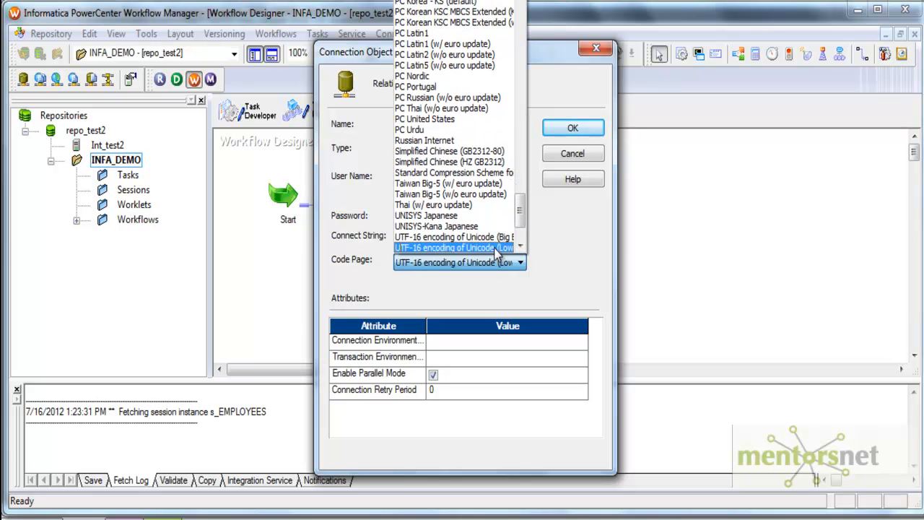
{"action": "key", "text": "u"}
{"action": "key", "text": "u"}
{"action": "key", "text": "u"}
{"action": "key", "text": "u"}
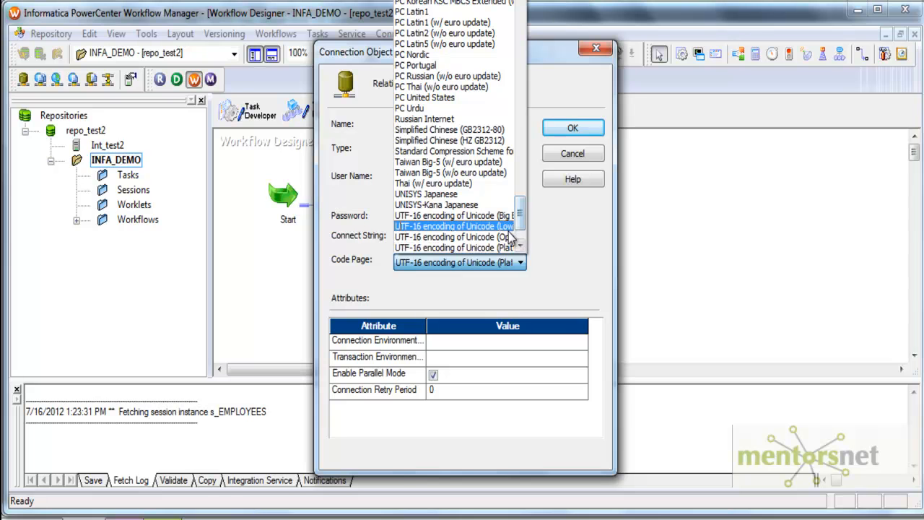
{"action": "key", "text": "u"}
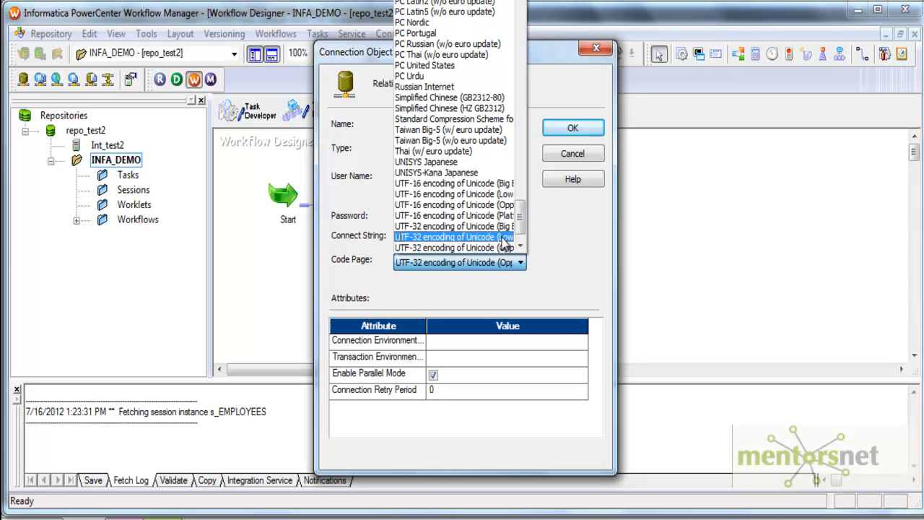
{"action": "left_click_drag", "start_coordinate": [521, 227], "coordinate": [520, 239]}
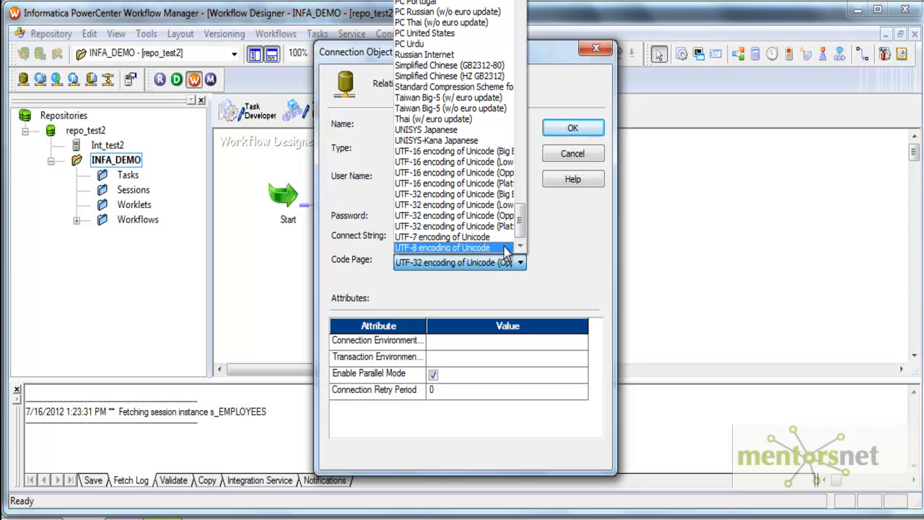
{"action": "left_click_drag", "start_coordinate": [520, 220], "coordinate": [520, 123]}
{"action": "key", "text": "m"}
{"action": "key", "text": "m"}
{"action": "key", "text": "m"}
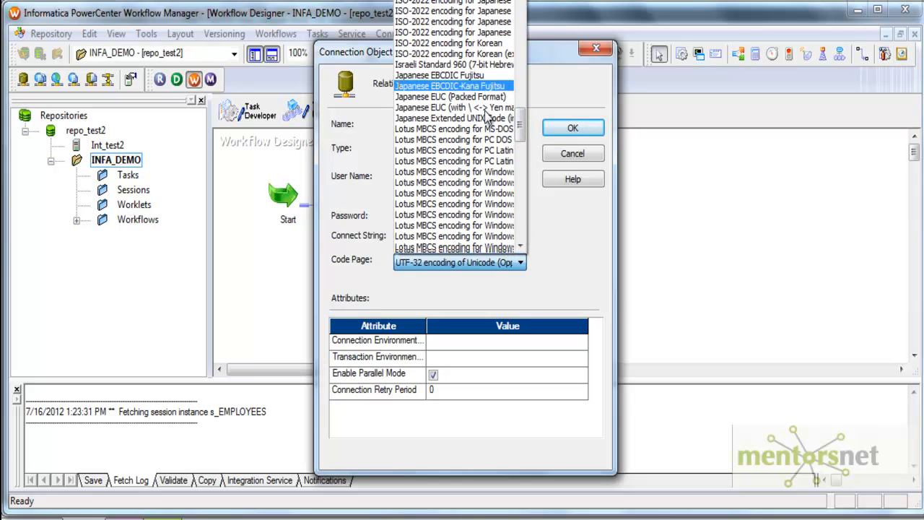
{"action": "key", "text": "Escape"}
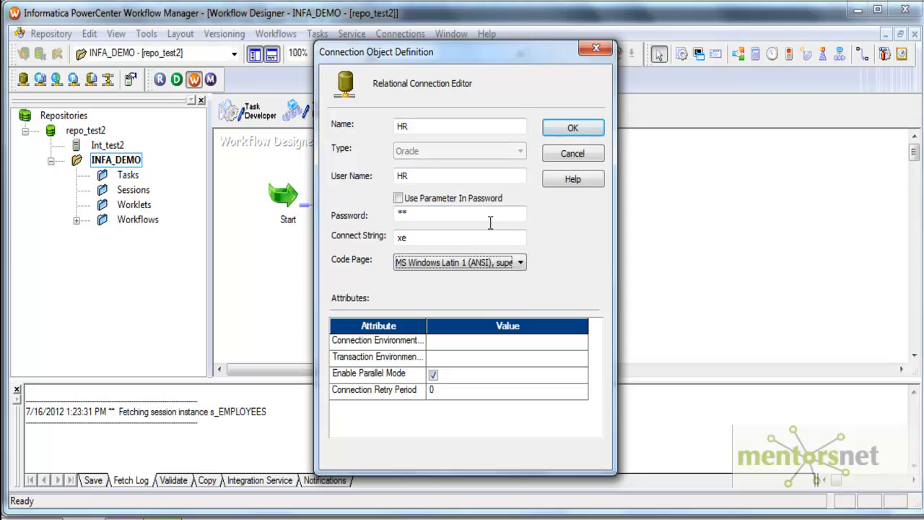
{"action": "left_click", "coordinate": [573, 128]}
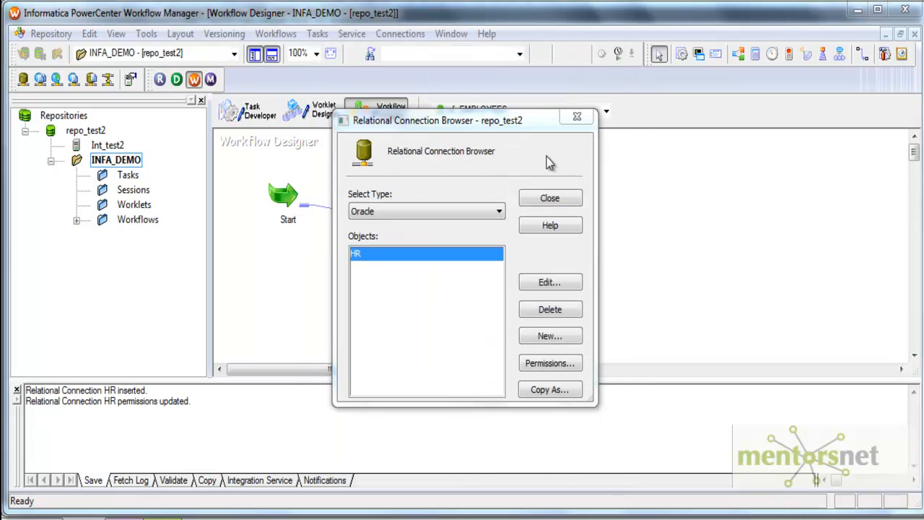
Define a TARGET connection with user TARGET, its password, and connect string xe.
{"action": "left_click", "coordinate": [549, 336]}
{"action": "type", "text": "TARGET"}
{"action": "key", "text": "Tab"}
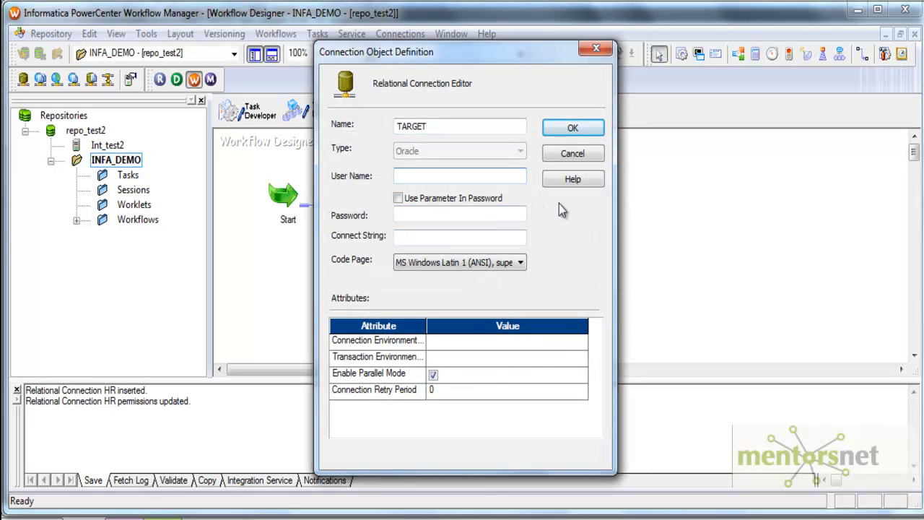
{"action": "type", "text": "TARGET"}
{"action": "key", "text": "Tab"}
{"action": "type", "text": "target"}
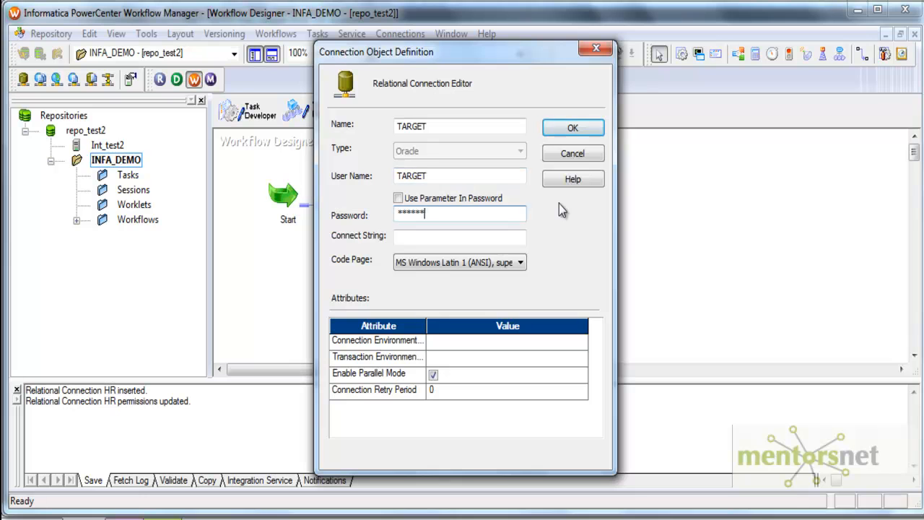
{"action": "left_click", "coordinate": [462, 239]}
{"action": "type", "text": "xe"}
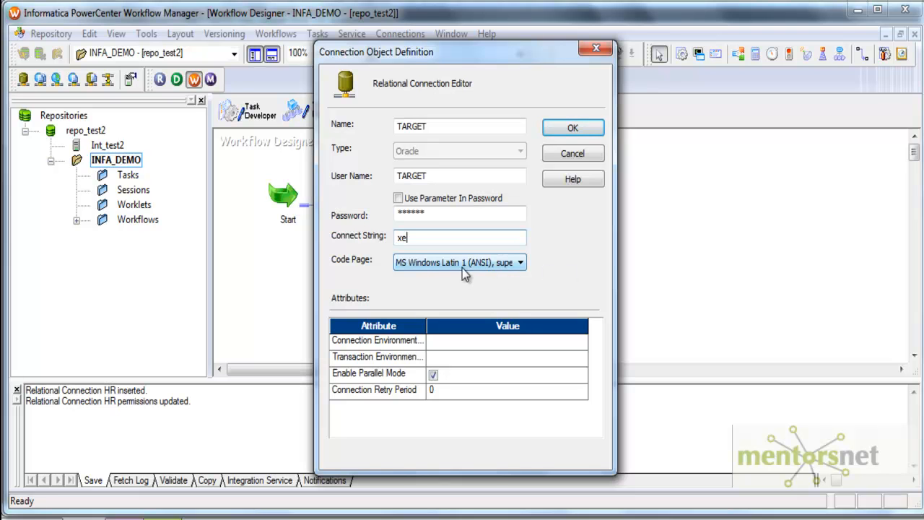
Save the TARGET connection and set s_EMPLOYEES's $Source to HR and $Target to TARGET.
{"action": "left_click", "coordinate": [572, 128]}
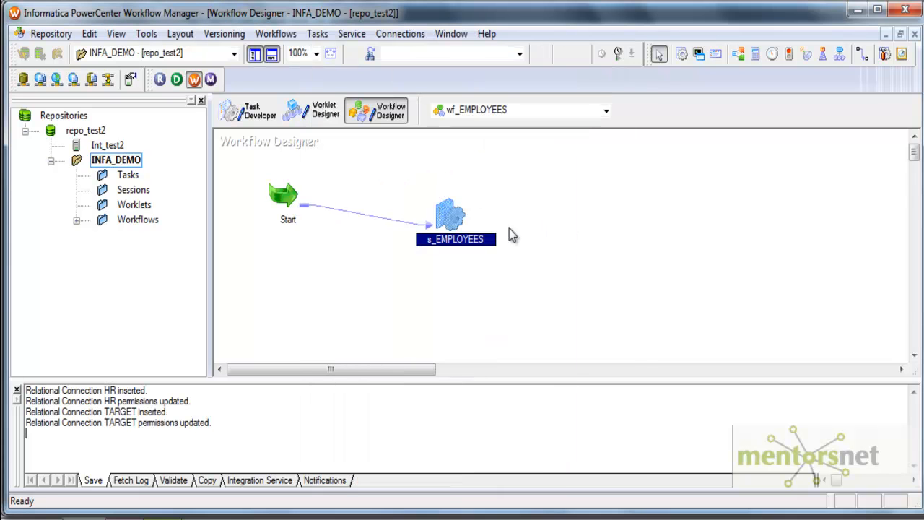
{"action": "double_click", "coordinate": [442, 214]}
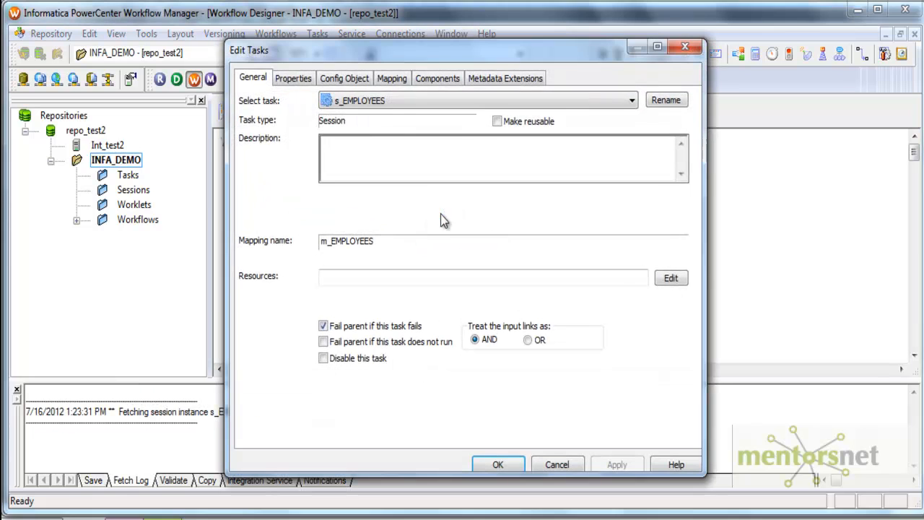
{"action": "left_click", "coordinate": [306, 78]}
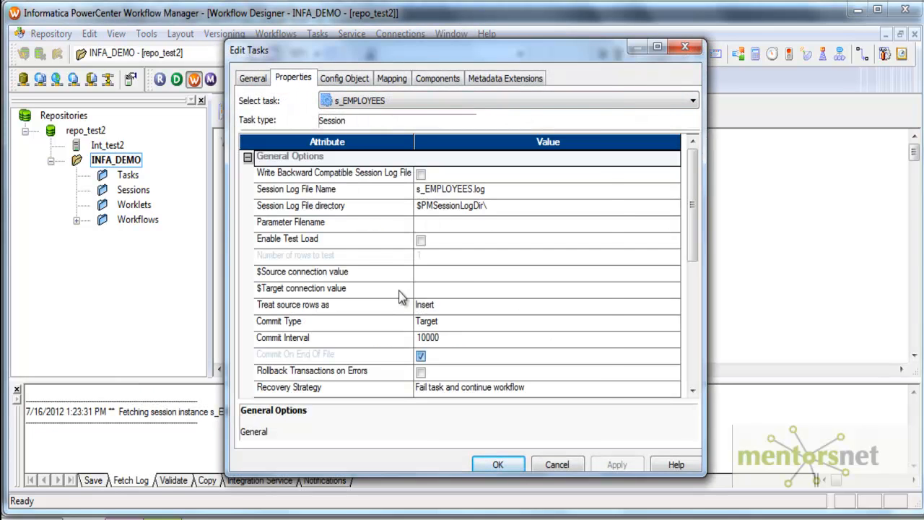
{"action": "left_click", "coordinate": [455, 272]}
{"action": "left_click", "coordinate": [675, 272]}
{"action": "left_click", "coordinate": [549, 171]}
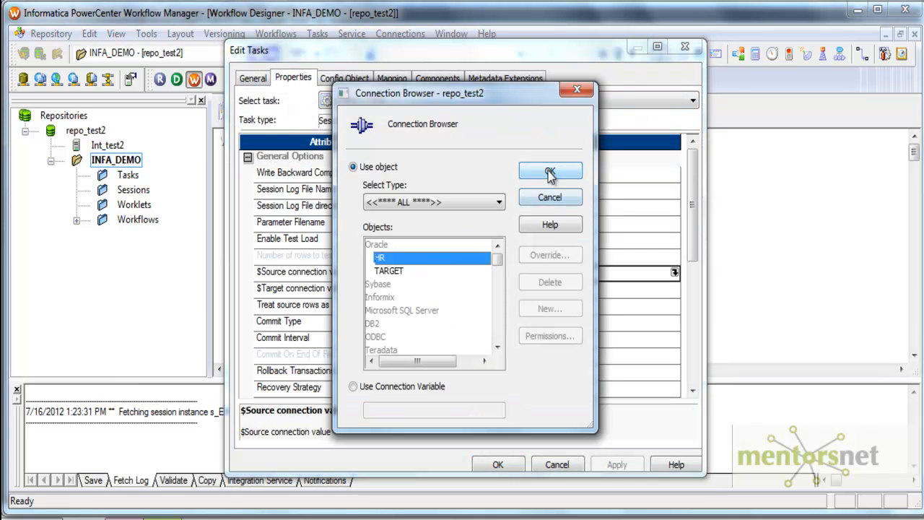
{"action": "left_click", "coordinate": [675, 290]}
{"action": "left_click", "coordinate": [674, 290]}
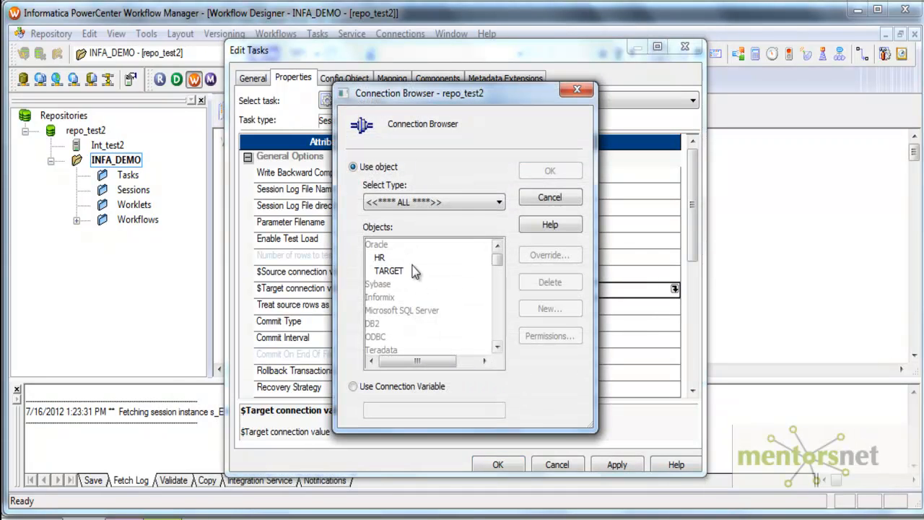
{"action": "left_click", "coordinate": [429, 270]}
{"action": "left_click", "coordinate": [550, 172]}
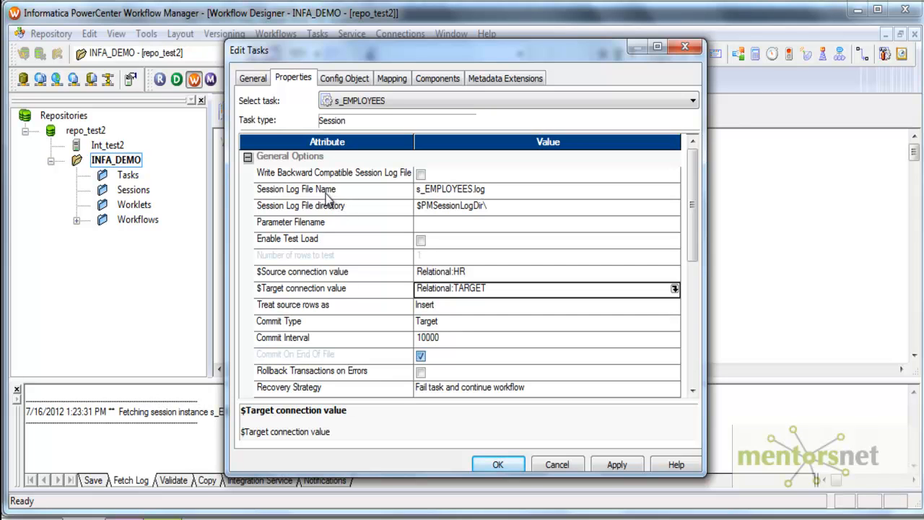
Enable Write Backward Compatible Session Log File for the session.
{"action": "left_click", "coordinate": [434, 206]}
{"action": "left_click_drag", "start_coordinate": [493, 206], "coordinate": [370, 206]}
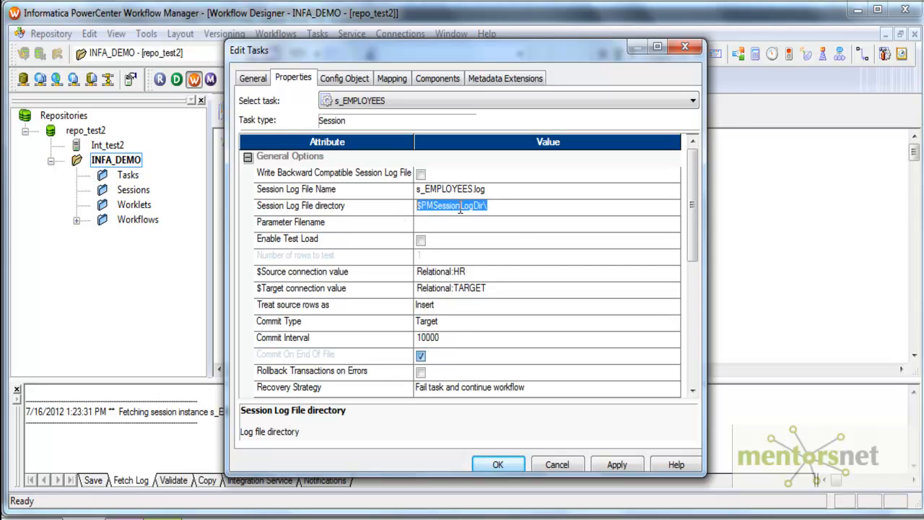
{"action": "left_click", "coordinate": [434, 207]}
{"action": "left_click_drag", "start_coordinate": [503, 205], "coordinate": [419, 207]}
{"action": "left_click", "coordinate": [422, 176]}
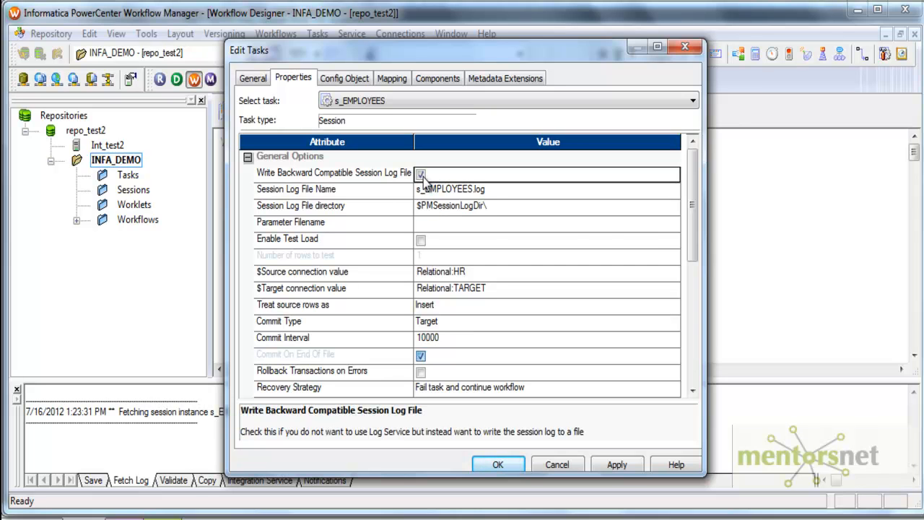
{"action": "left_click_drag", "start_coordinate": [693, 236], "coordinate": [693, 298]}
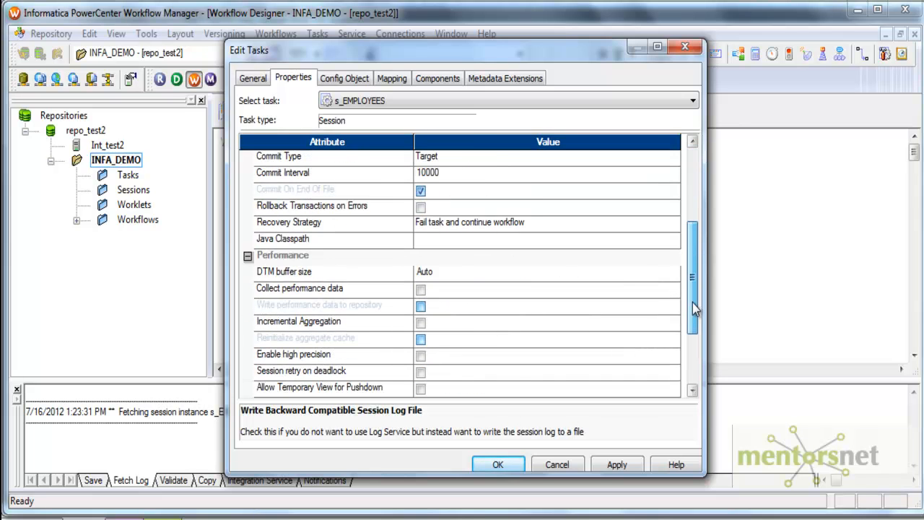
{"action": "left_click", "coordinate": [343, 80]}
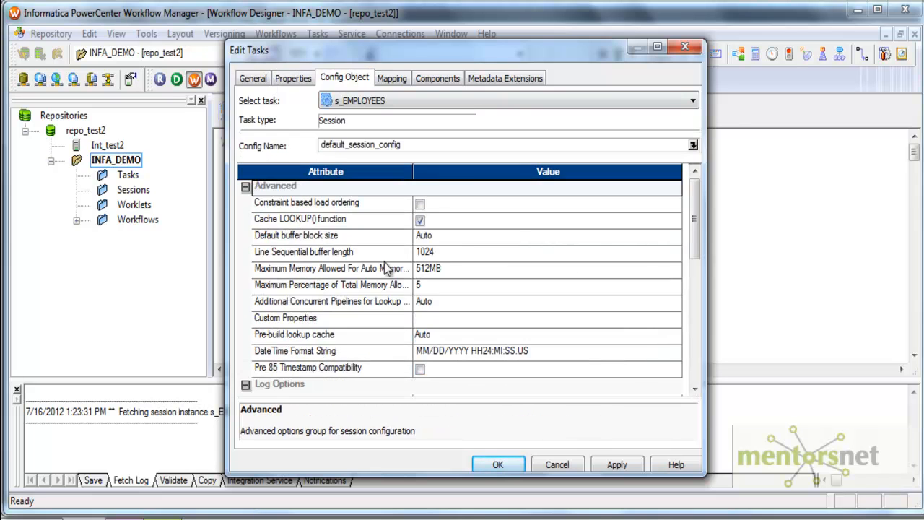
{"action": "scroll", "coordinate": [447, 271], "scroll_direction": "down", "scroll_amount": 2}
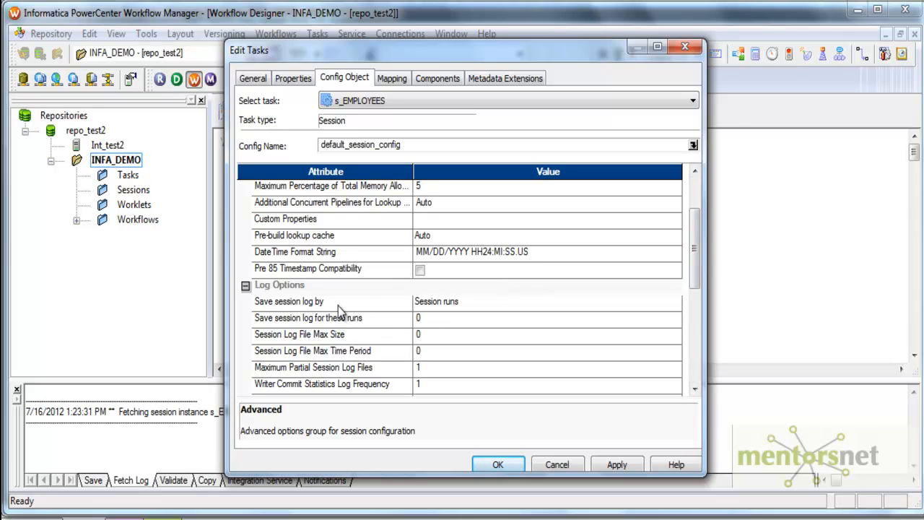
Set Save session log for these runs to 5.
{"action": "left_click", "coordinate": [456, 322]}
{"action": "double_click", "coordinate": [456, 322]}
{"action": "type", "text": "5"}
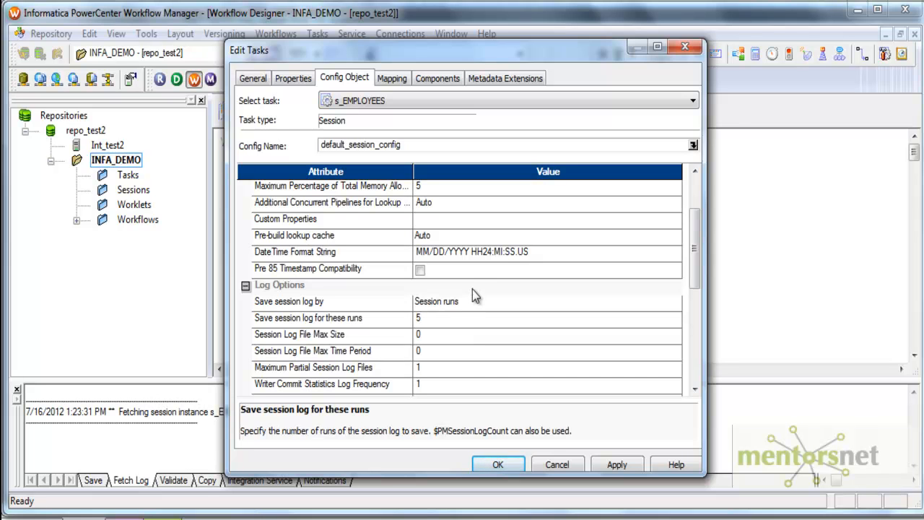
Give the SQ_EMPLOYEES source the HR relational connection.
{"action": "left_click", "coordinate": [392, 78]}
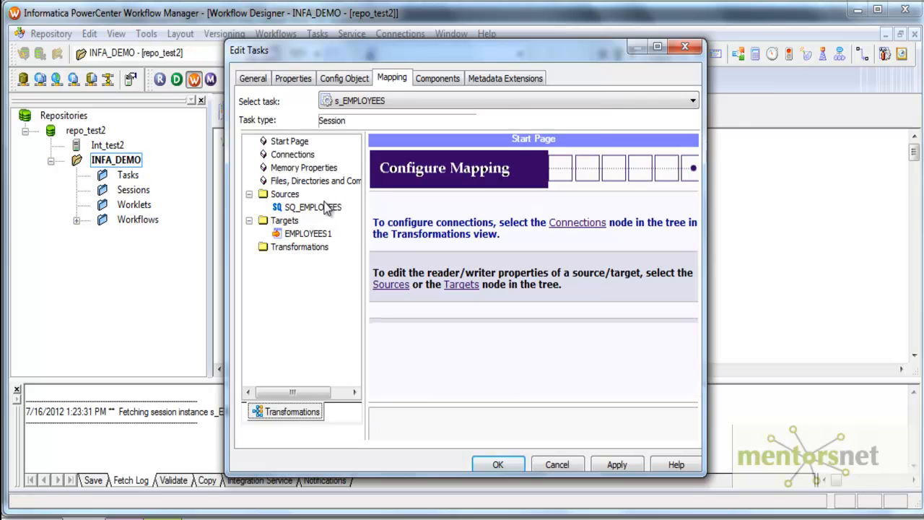
{"action": "left_click", "coordinate": [318, 207]}
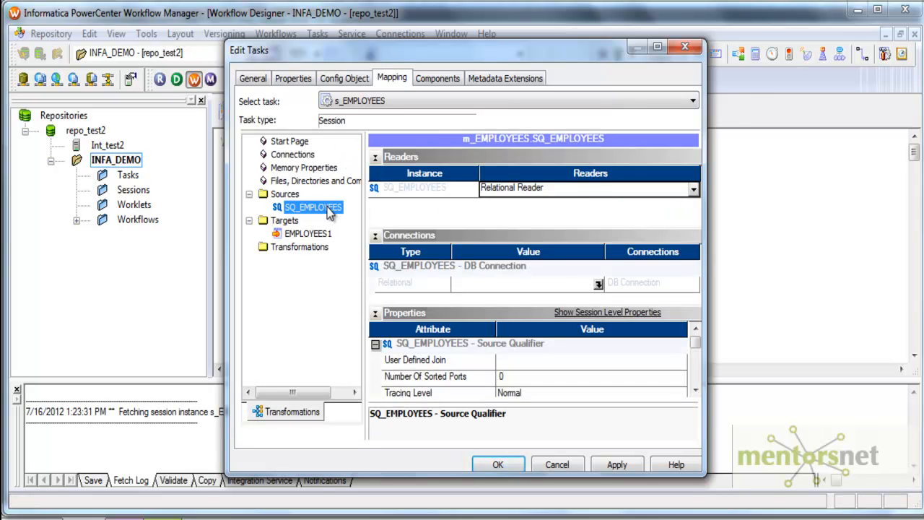
{"action": "left_click", "coordinate": [597, 286]}
{"action": "left_click", "coordinate": [597, 286]}
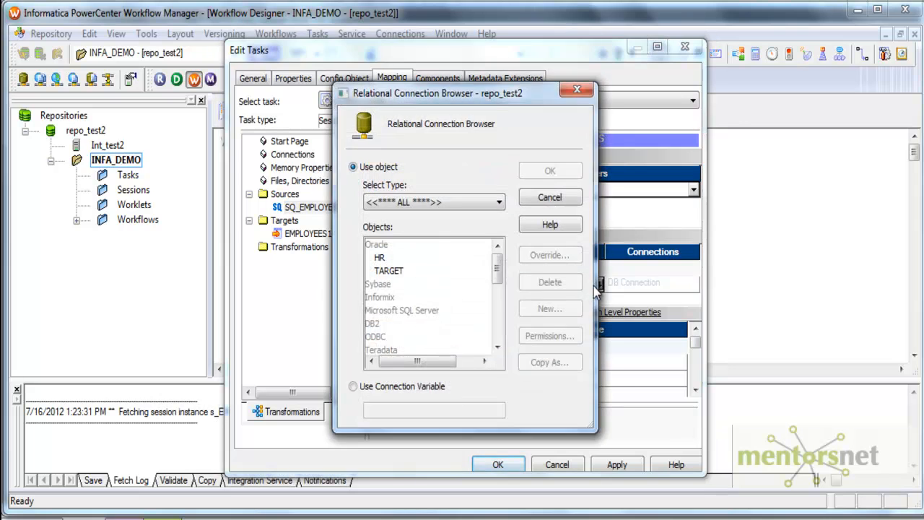
{"action": "double_click", "coordinate": [385, 258]}
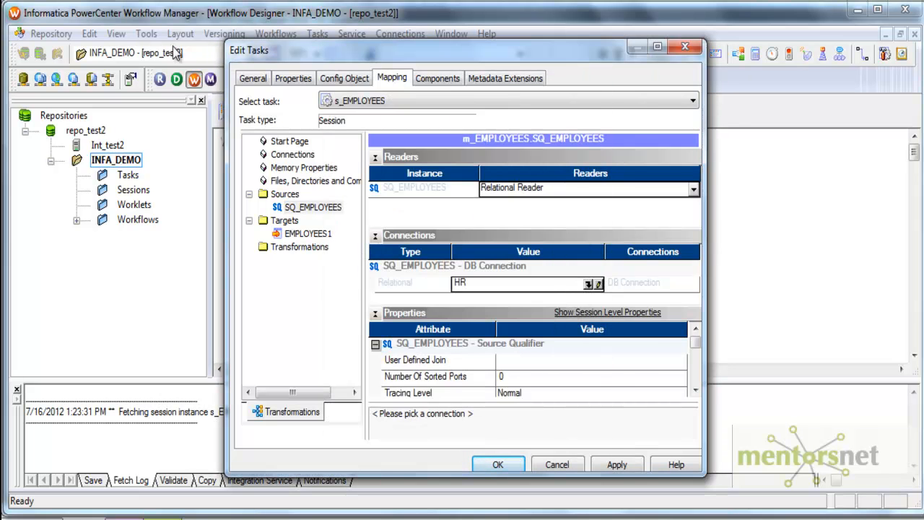
{"action": "left_click", "coordinate": [289, 79]}
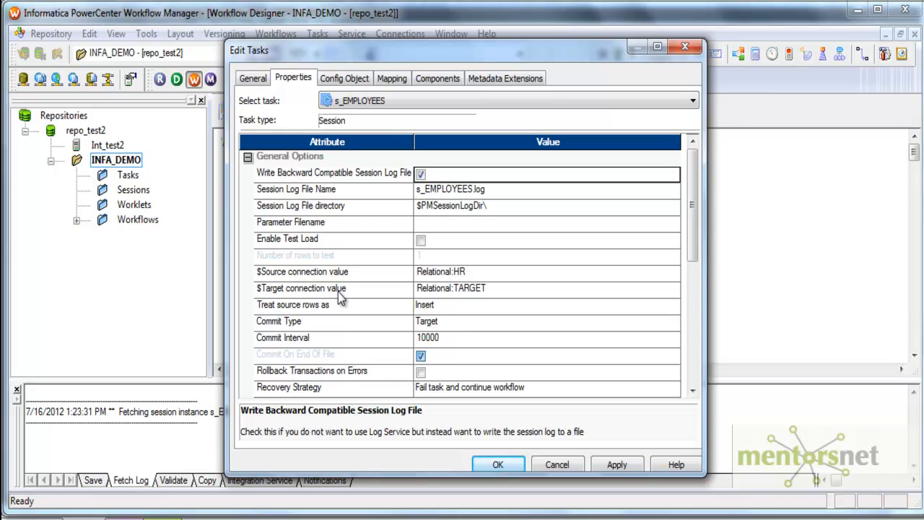
Switch the mapping connection to the $Source connection variable and confirm it.
{"action": "left_click", "coordinate": [386, 81]}
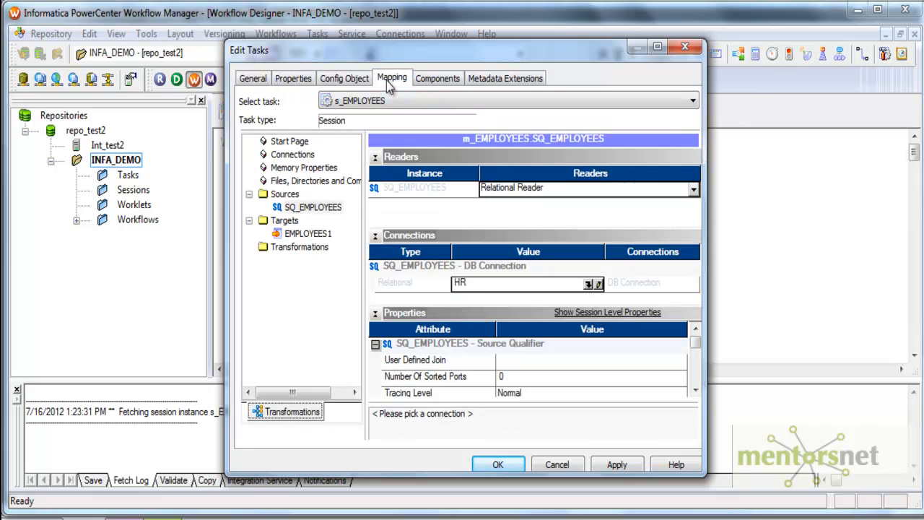
{"action": "left_click", "coordinate": [588, 283]}
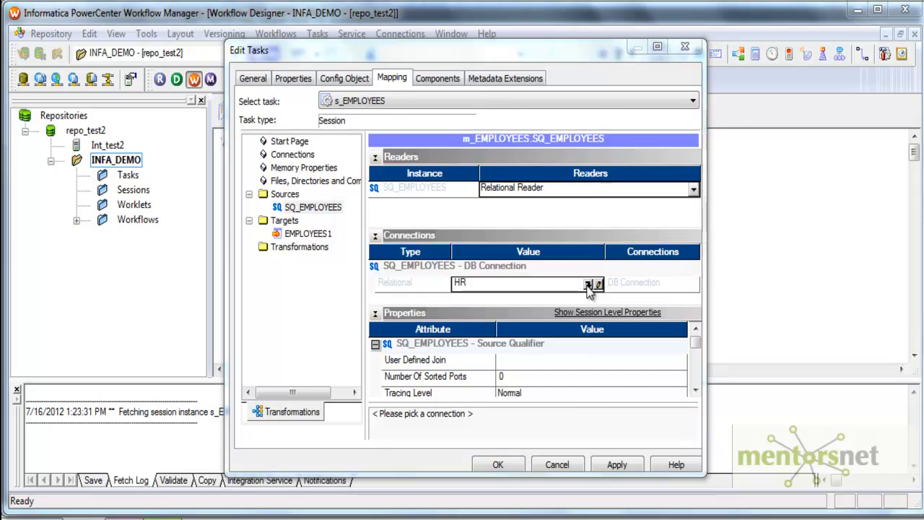
{"action": "left_click", "coordinate": [353, 386]}
{"action": "left_click_drag", "start_coordinate": [442, 418], "coordinate": [376, 417]}
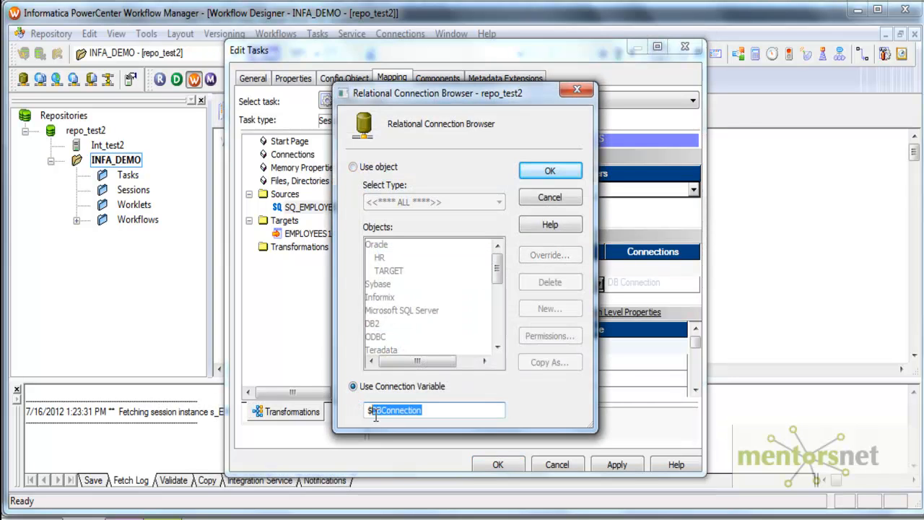
{"action": "type", "text": "Source"}
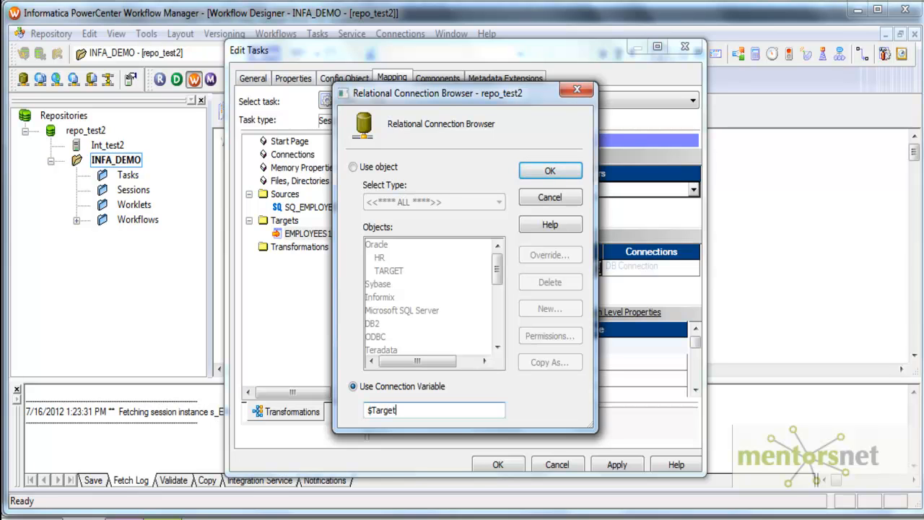
{"action": "left_click", "coordinate": [549, 171]}
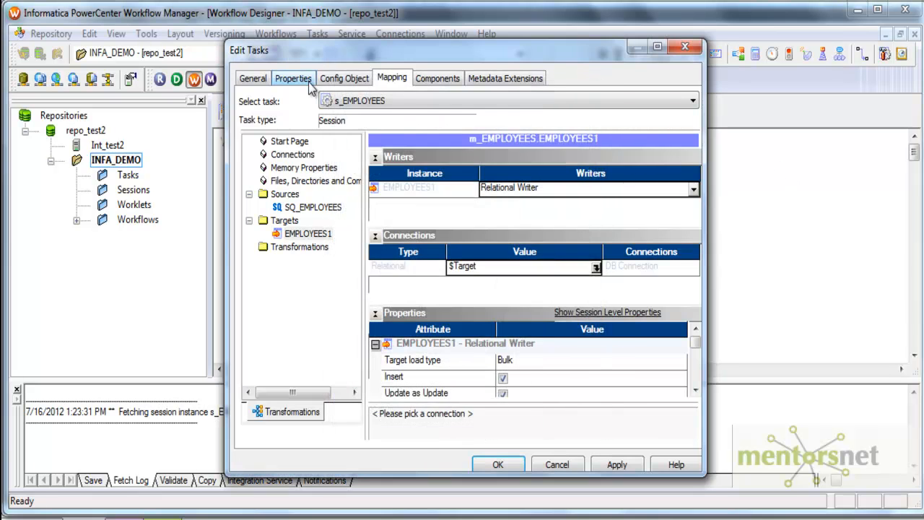
{"action": "left_click", "coordinate": [308, 82]}
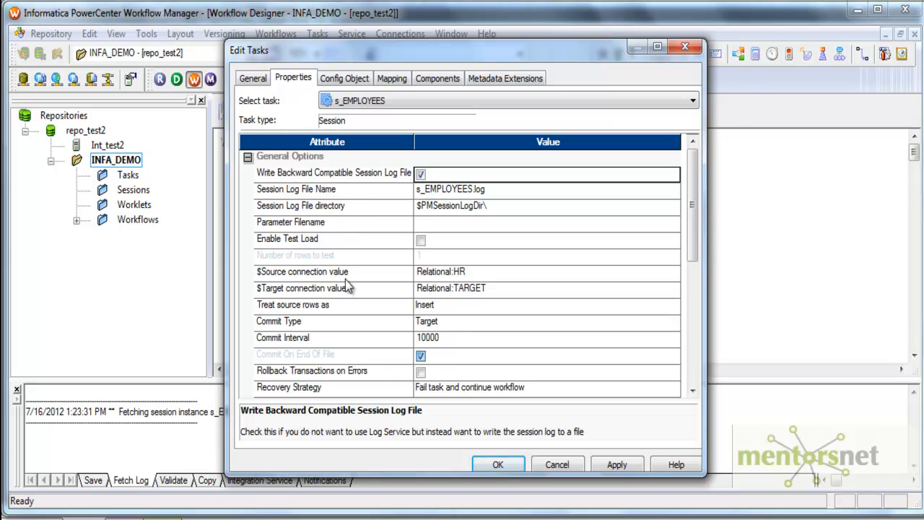
{"action": "left_click", "coordinate": [390, 81]}
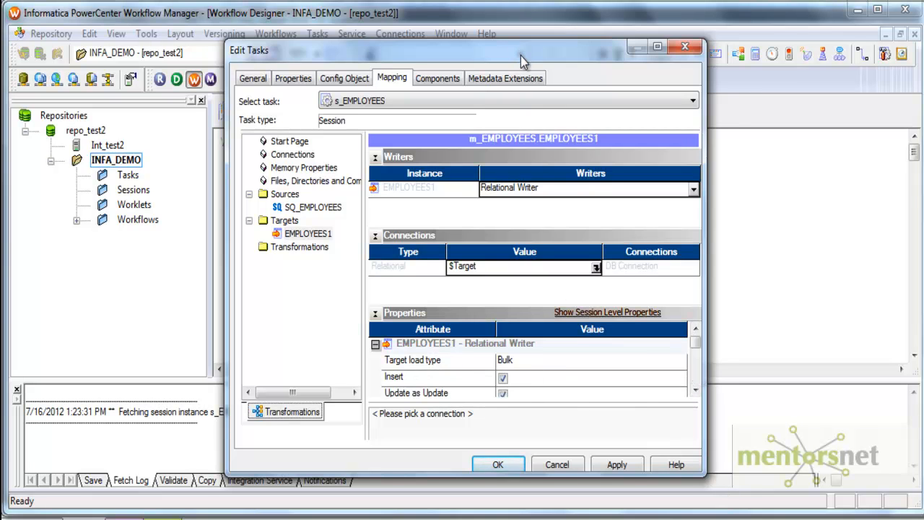
{"action": "left_click_drag", "start_coordinate": [521, 58], "coordinate": [489, 47]}
Set the target load type to Normal and enable Truncate target table.
{"action": "left_click", "coordinate": [635, 351]}
{"action": "left_click", "coordinate": [648, 351]}
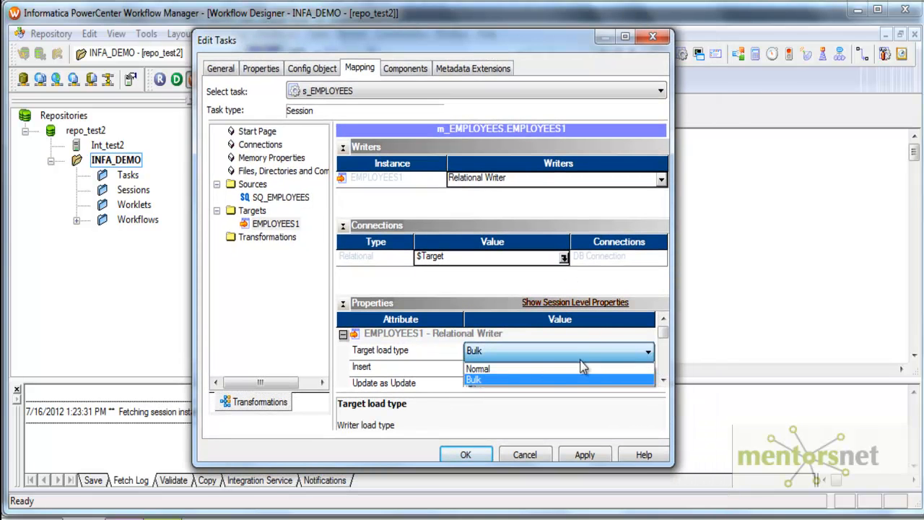
{"action": "left_click", "coordinate": [586, 363]}
{"action": "left_click_drag", "start_coordinate": [671, 464], "coordinate": [793, 474]}
{"action": "mouse_move", "coordinate": [784, 336]}
{"action": "left_mouse_down"}
{"action": "mouse_move", "coordinate": [787, 386]}
{"action": "mouse_move", "coordinate": [785, 350]}
{"action": "left_mouse_up"}
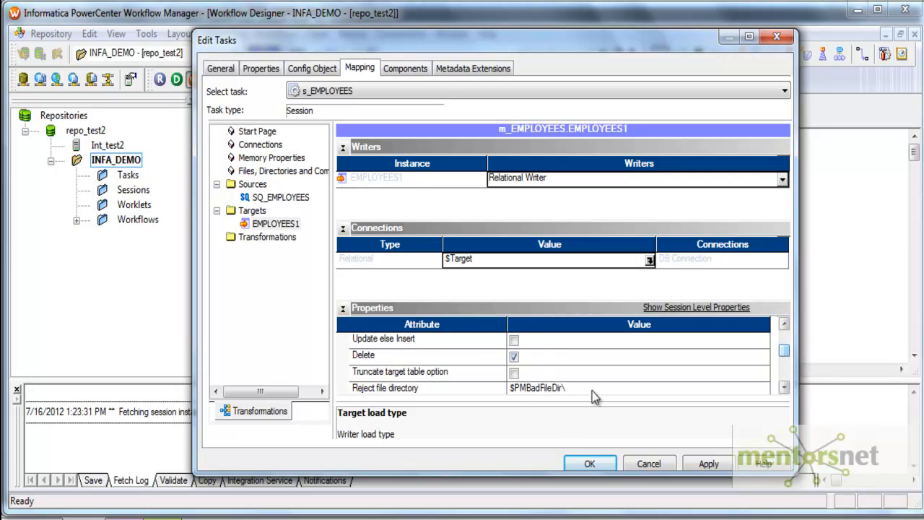
{"action": "left_click", "coordinate": [513, 373]}
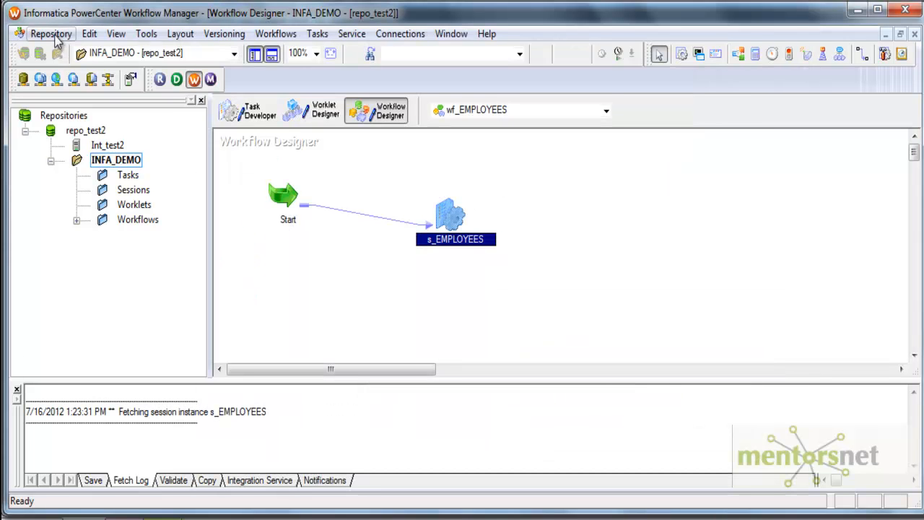
{"action": "left_click", "coordinate": [54, 36]}
Save wf_EMPLOYEES to the repository and start the s_EMPLOYEES task.
{"action": "left_click", "coordinate": [75, 229]}
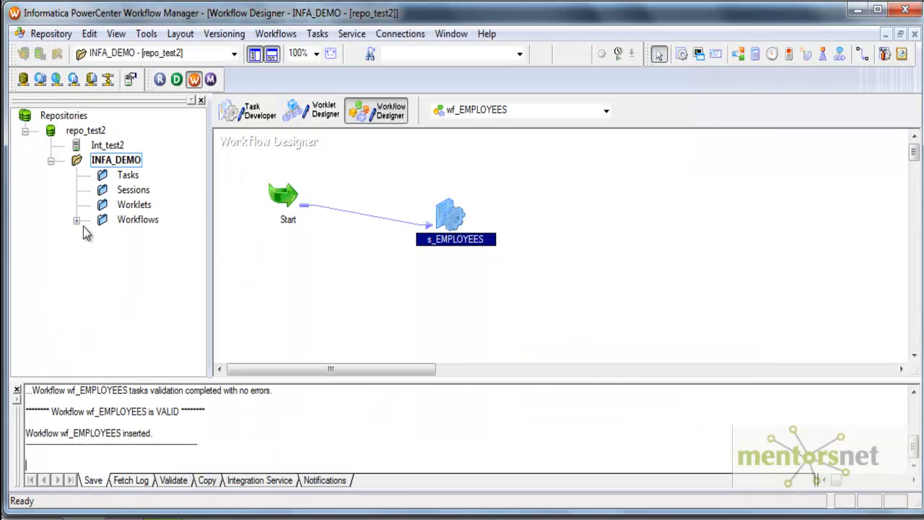
{"action": "right_click", "coordinate": [448, 217]}
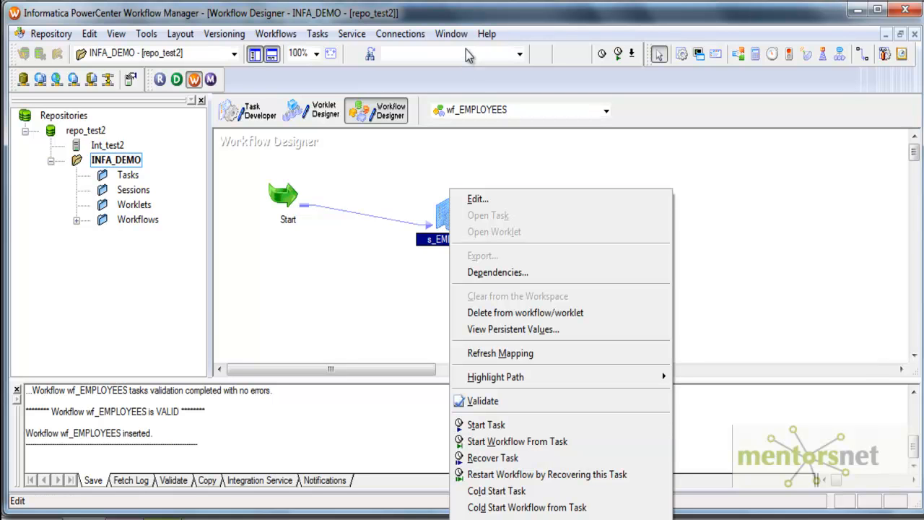
{"action": "left_click", "coordinate": [426, 263]}
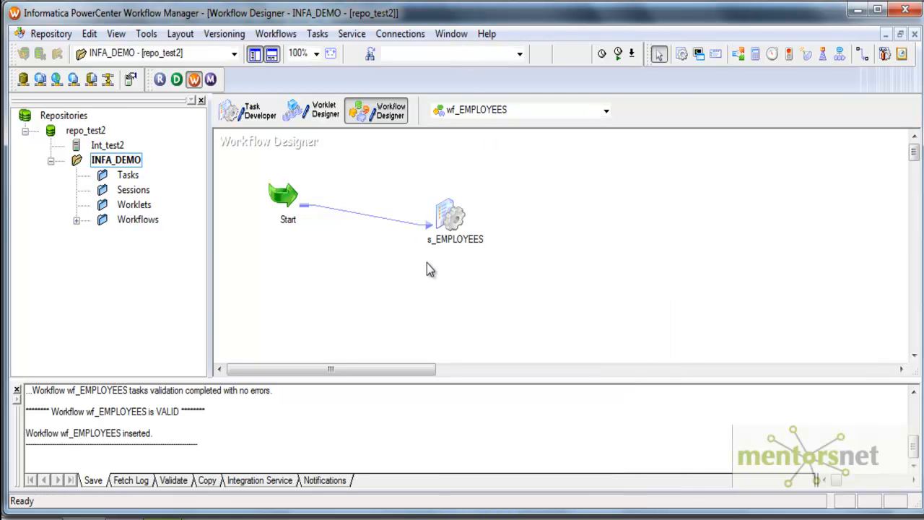
{"action": "left_click", "coordinate": [455, 218]}
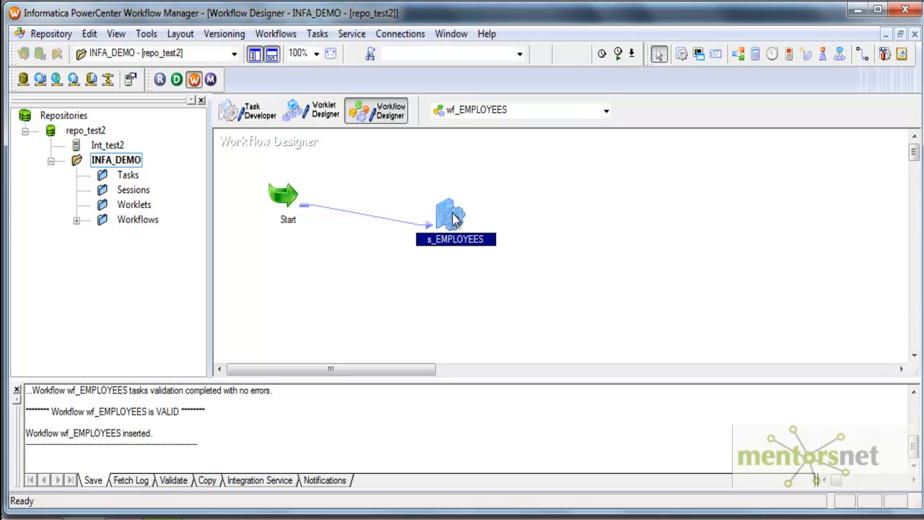
{"action": "right_click", "coordinate": [455, 219]}
{"action": "left_click", "coordinate": [455, 421]}
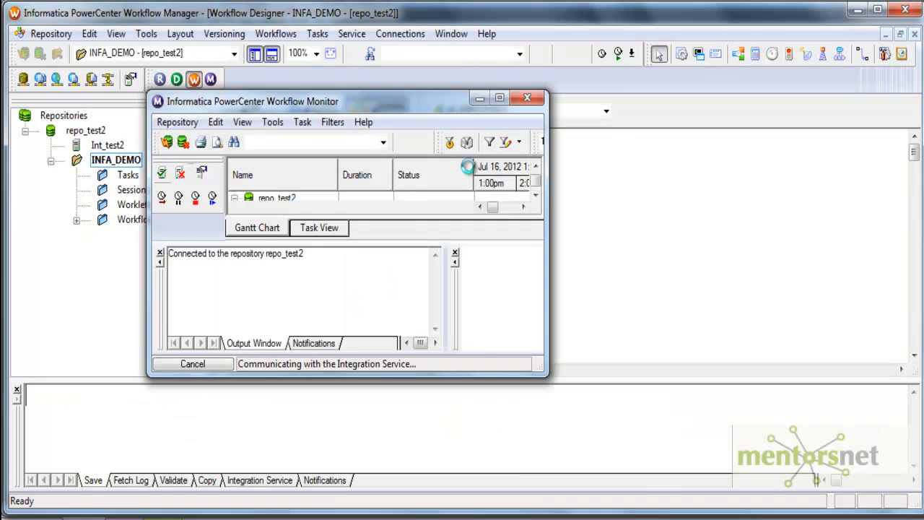
Maximize the Monitor and display the s_EMPLOYEES run properties with an enlarged details pane.
{"action": "left_click", "coordinate": [501, 100]}
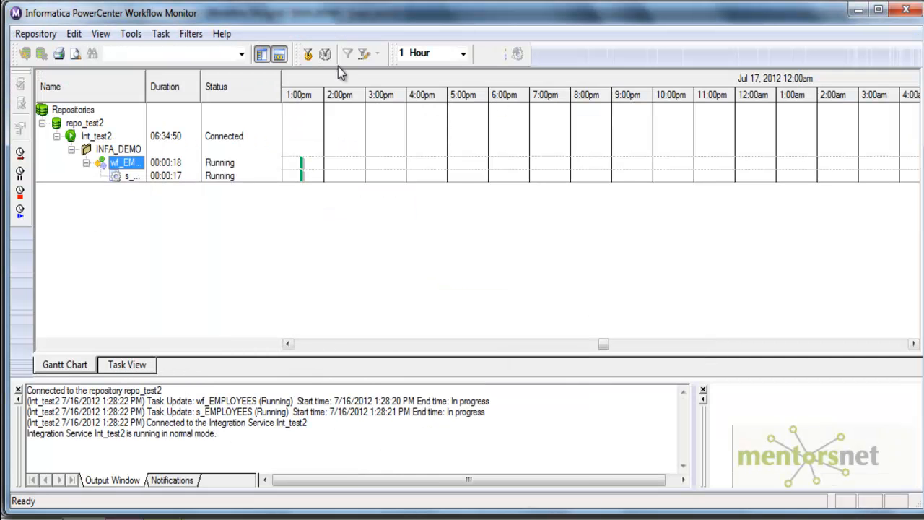
{"action": "left_click_drag", "start_coordinate": [147, 82], "coordinate": [232, 85]}
{"action": "right_click", "coordinate": [168, 178]}
{"action": "left_click", "coordinate": [249, 443]}
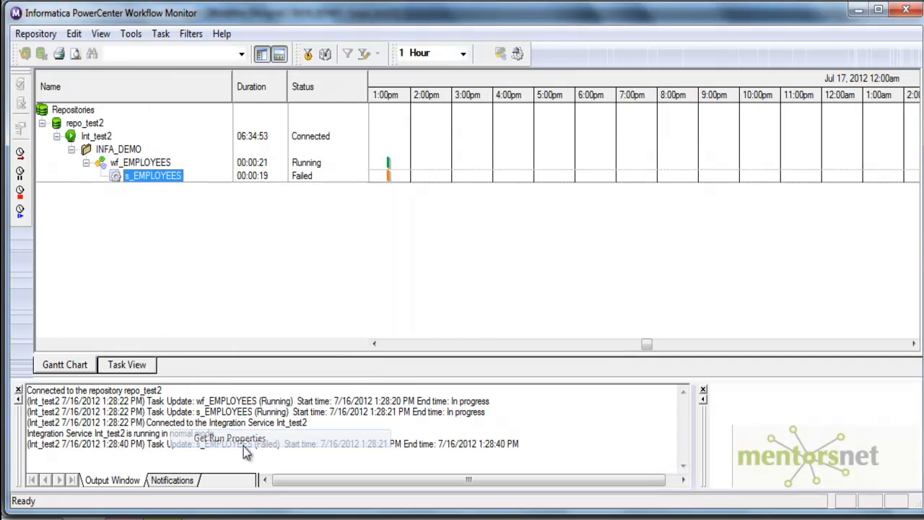
{"action": "left_click", "coordinate": [18, 390]}
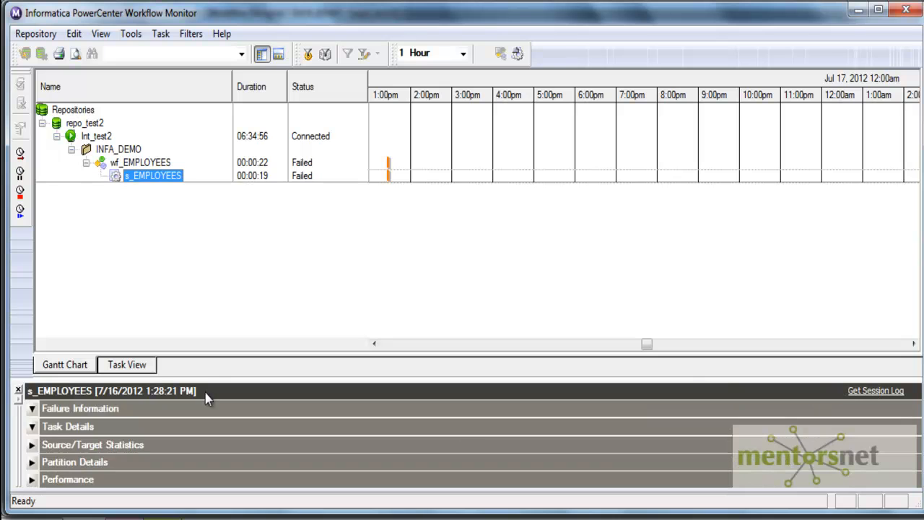
{"action": "left_click_drag", "start_coordinate": [212, 377], "coordinate": [215, 280]}
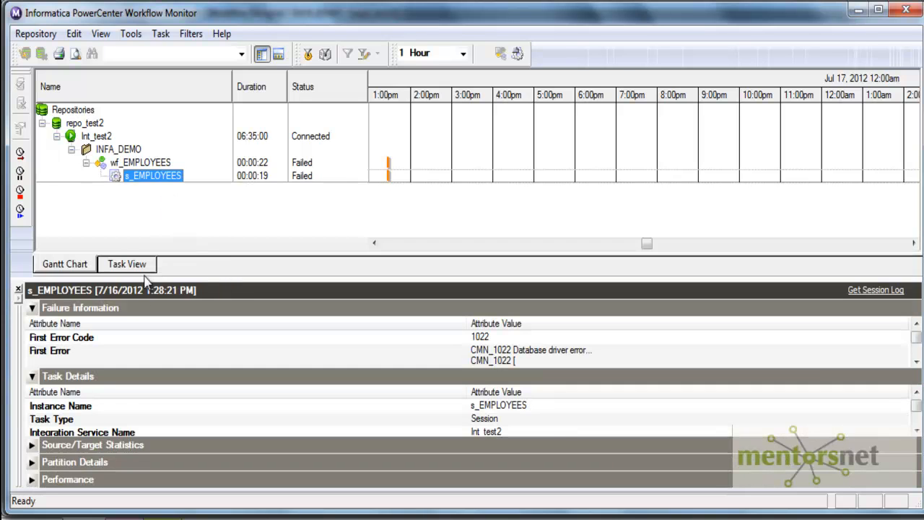
Review the s_EMPLOYEES session log sorted by severity to find the TARGET connection error.
{"action": "right_click", "coordinate": [162, 174]}
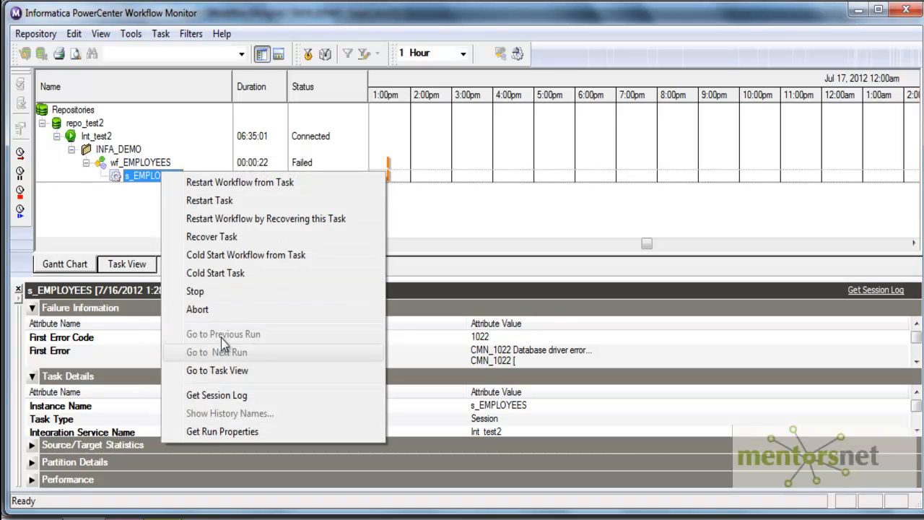
{"action": "left_click", "coordinate": [222, 396]}
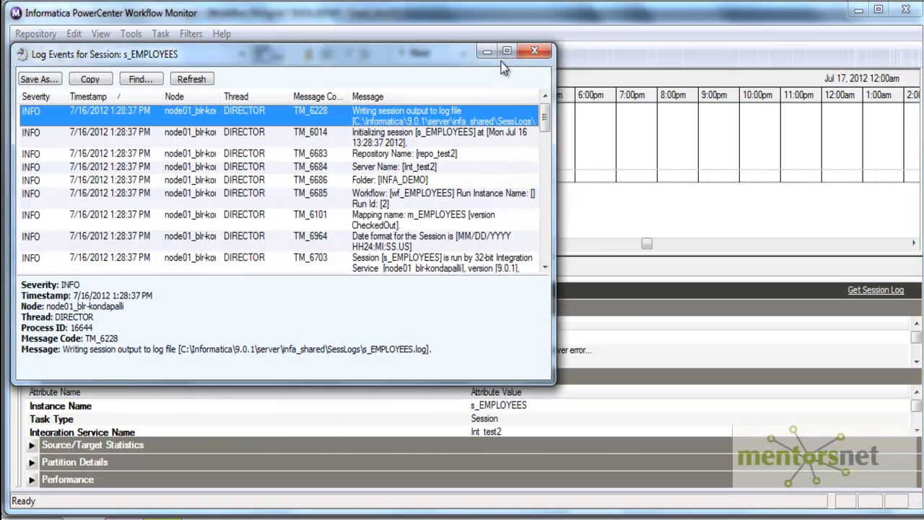
{"action": "left_click", "coordinate": [46, 98]}
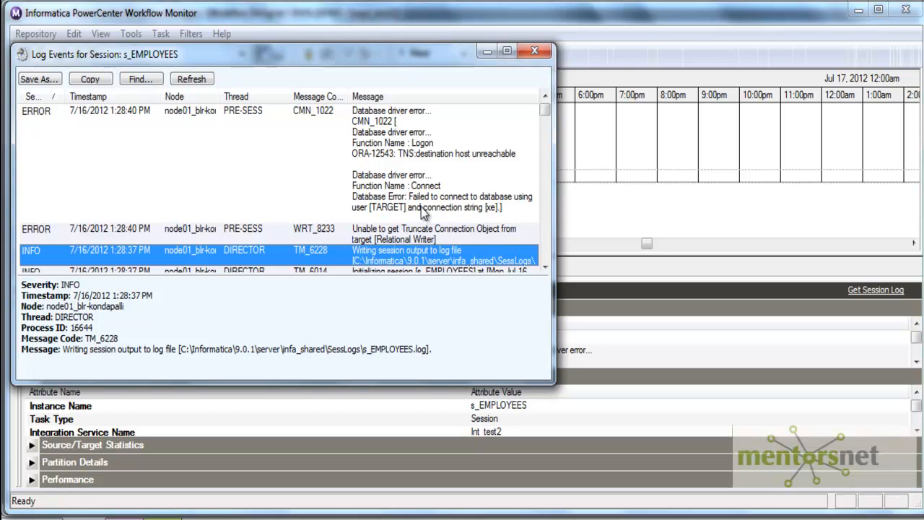
{"action": "left_click", "coordinate": [534, 52]}
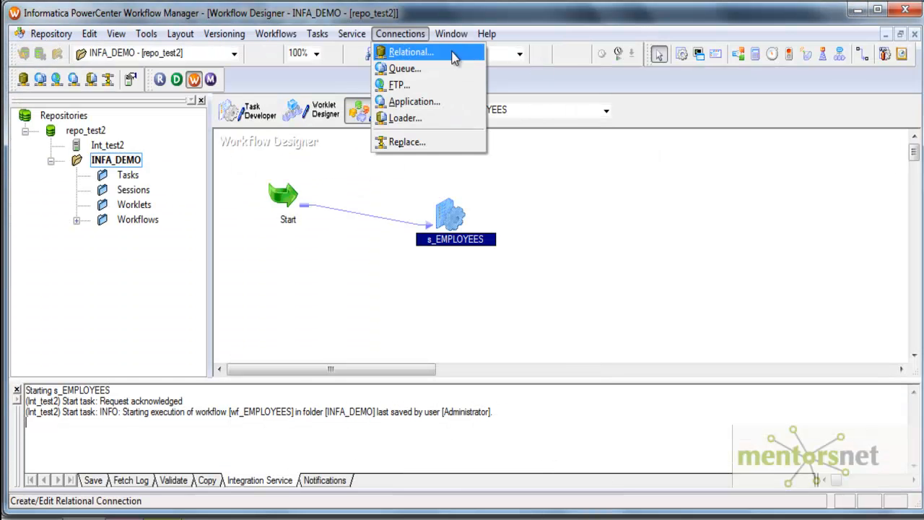
Replace the stored password of the TARGET relational connection.
{"action": "left_click", "coordinate": [404, 52]}
{"action": "left_click", "coordinate": [389, 280]}
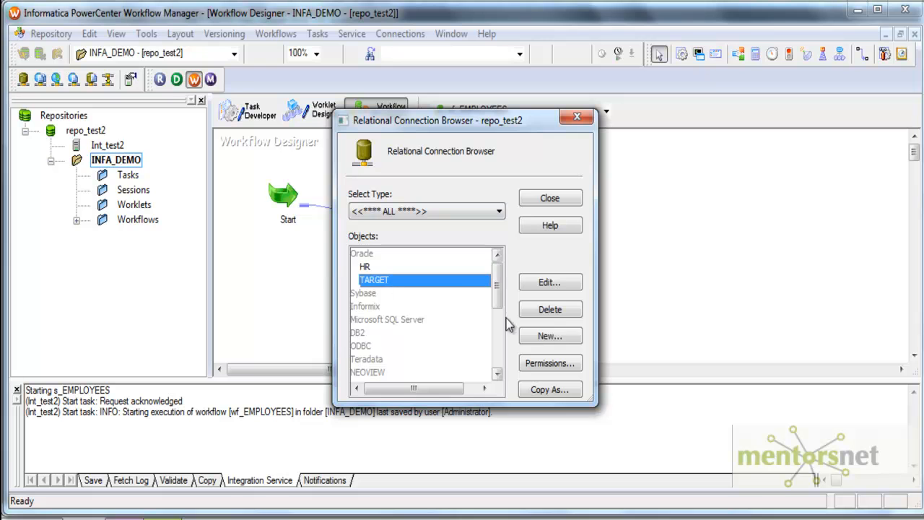
{"action": "left_click", "coordinate": [552, 336]}
{"action": "double_click", "coordinate": [438, 215]}
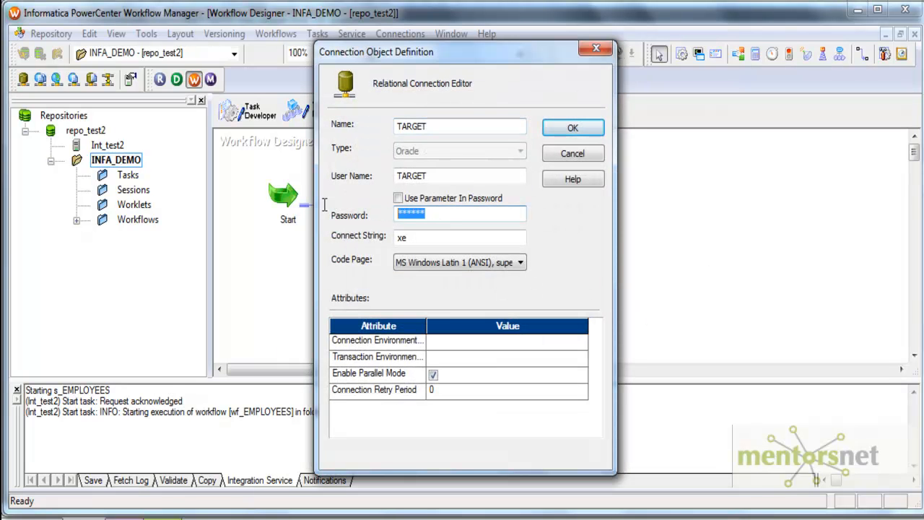
{"action": "type", "text": "t"}
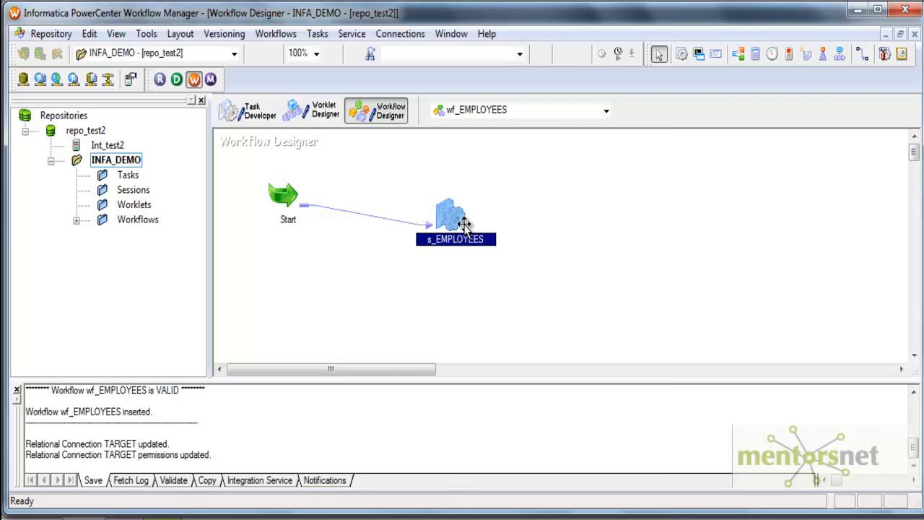
Restart the s_EMPLOYEES task and bring the relational connections list back up.
{"action": "right_click", "coordinate": [443, 214]}
{"action": "left_click", "coordinate": [475, 424]}
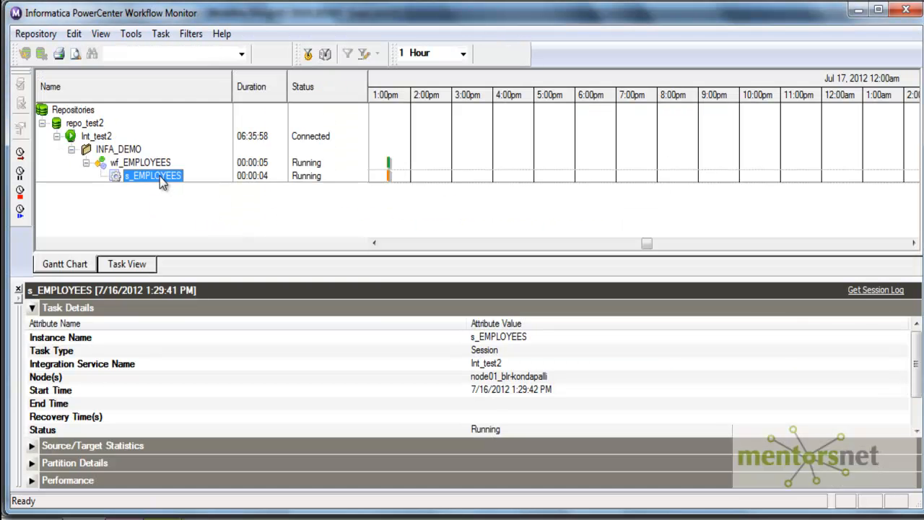
{"action": "right_click", "coordinate": [160, 180]}
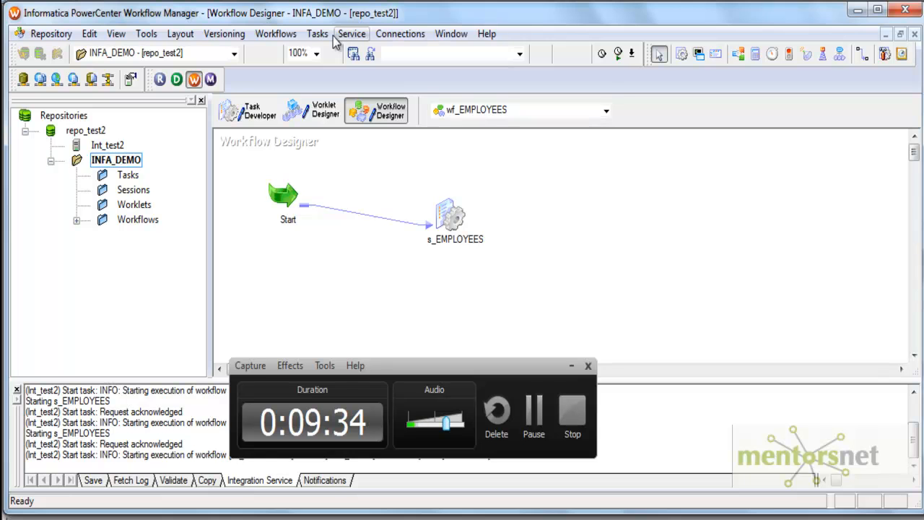
{"action": "left_click", "coordinate": [400, 33]}
Set the HR connection's connect string to localhost:1521/xe and save it.
{"action": "left_click", "coordinate": [415, 50]}
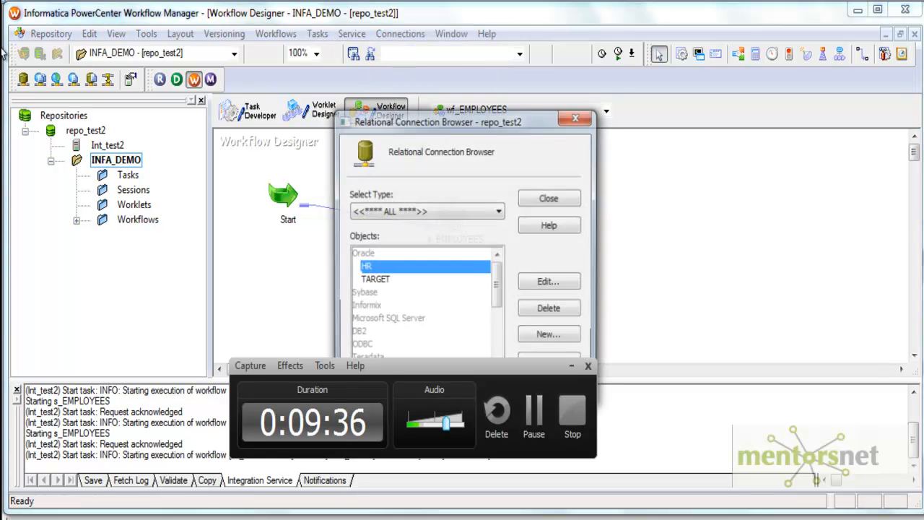
{"action": "left_click_drag", "start_coordinate": [489, 122], "coordinate": [533, 31]}
{"action": "left_click", "coordinate": [593, 191]}
{"action": "left_click", "coordinate": [475, 149]}
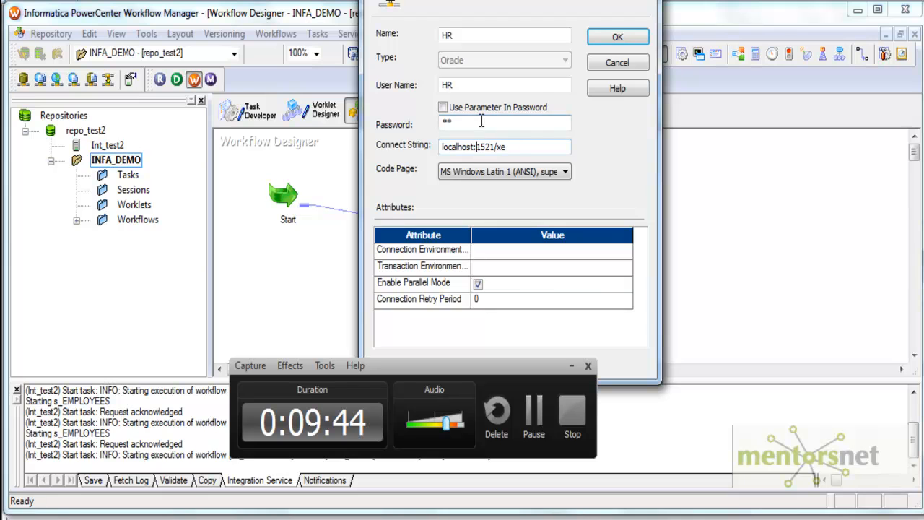
{"action": "left_click_drag", "start_coordinate": [505, 147], "coordinate": [440, 147]}
{"action": "left_click", "coordinate": [509, 151]}
{"action": "left_click_drag", "start_coordinate": [509, 151], "coordinate": [430, 151]}
{"action": "left_click", "coordinate": [506, 148]}
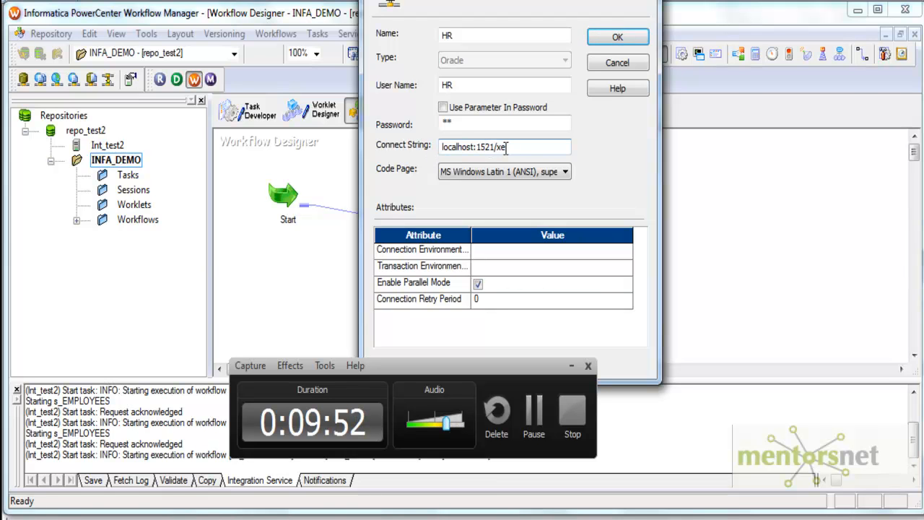
{"action": "key", "text": "Left"}
{"action": "key", "text": "Left"}
{"action": "key", "text": "Left"}
{"action": "key", "text": "Left"}
{"action": "key", "text": "Left"}
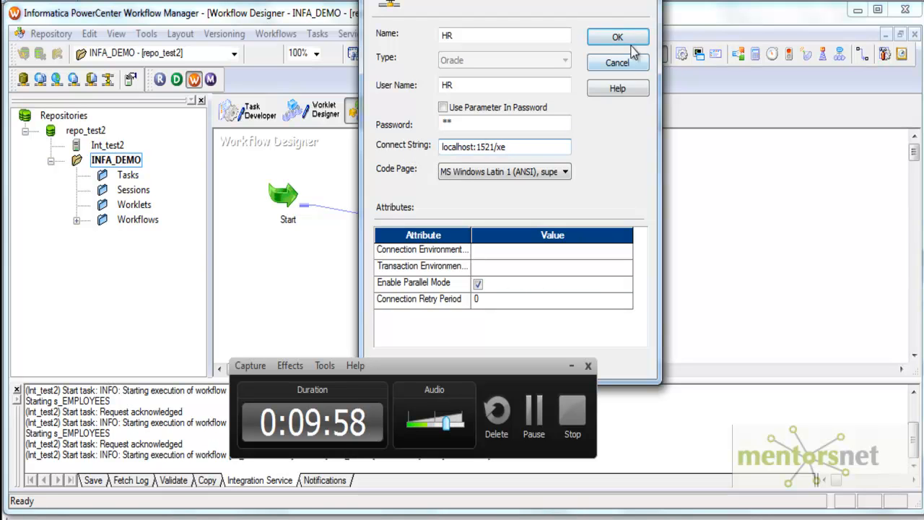
{"action": "left_click", "coordinate": [610, 38]}
Confirm the TARGET connection's connect string is localhost:1521/xe and save it.
{"action": "left_click", "coordinate": [434, 189]}
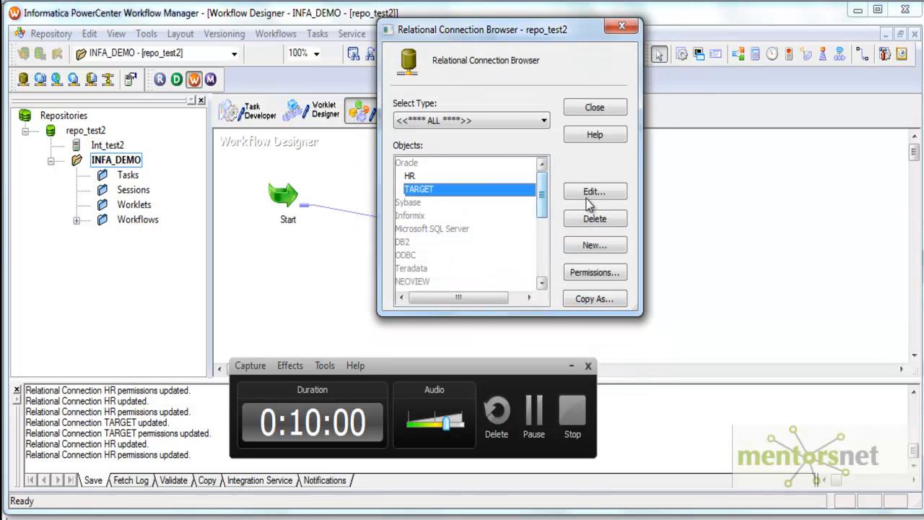
{"action": "left_click", "coordinate": [588, 195]}
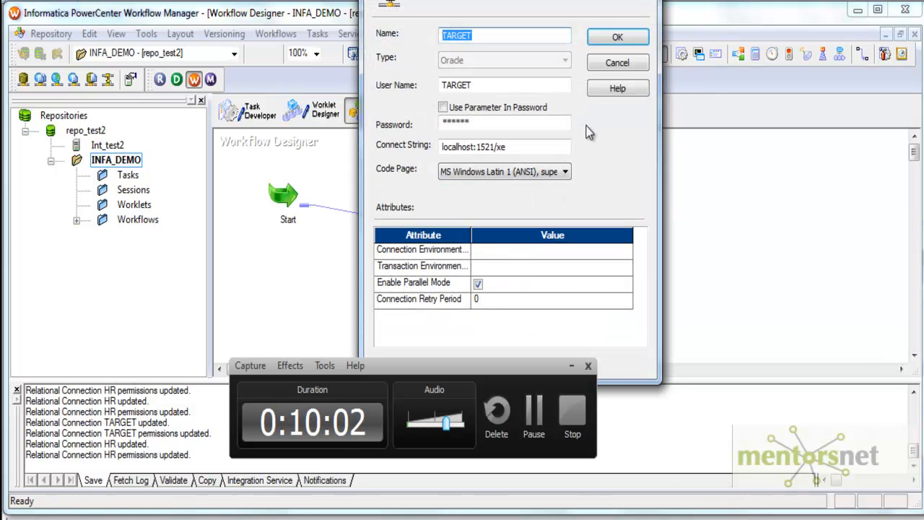
{"action": "double_click", "coordinate": [504, 148]}
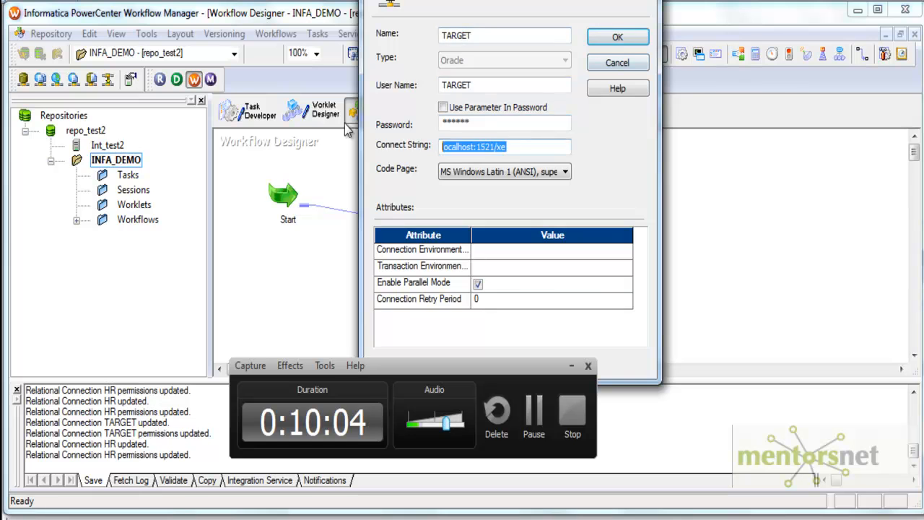
{"action": "left_click", "coordinate": [617, 37]}
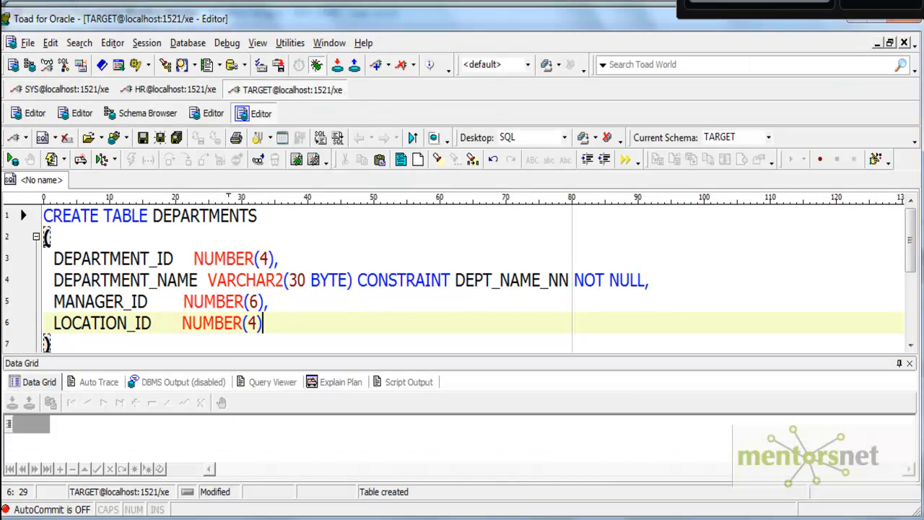
Run 'select * from employees' below the script and enlarge the grid showing 107 rows.
{"action": "left_click", "coordinate": [236, 280]}
{"action": "scroll", "coordinate": [235, 281], "scroll_direction": "down", "scroll_amount": 1}
{"action": "scroll", "coordinate": [236, 316], "scroll_direction": "down", "scroll_amount": 2}
{"action": "left_click", "coordinate": [769, 291]}
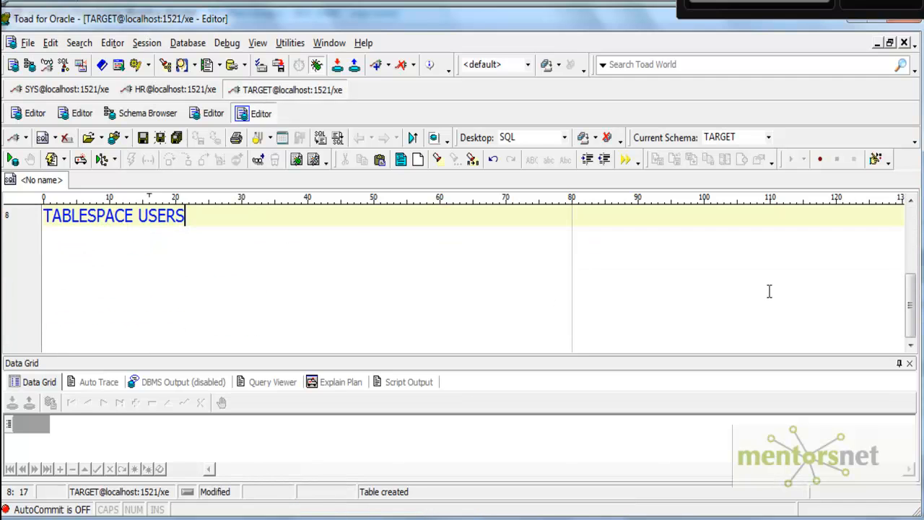
{"action": "key", "text": "Return"}
{"action": "key", "text": "Return"}
{"action": "type", "text": "select "}
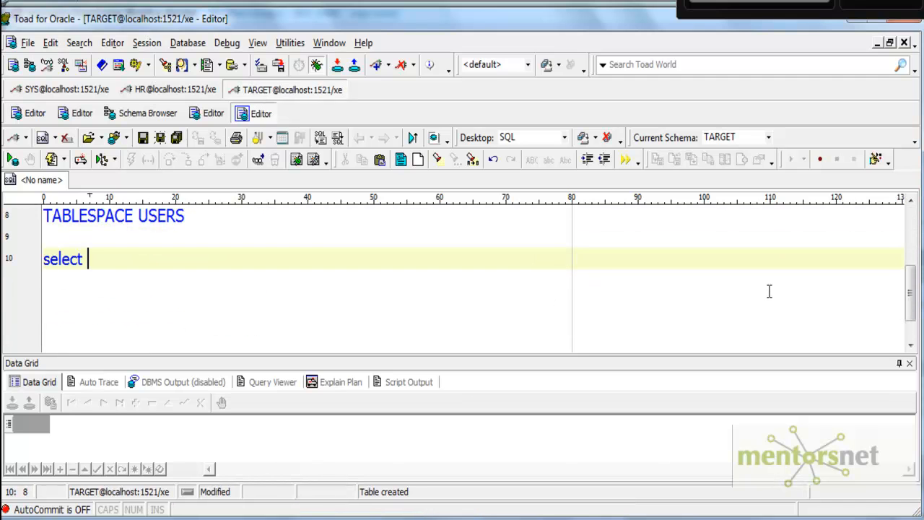
{"action": "type", "text": "* from employees"}
{"action": "key", "text": "F9"}
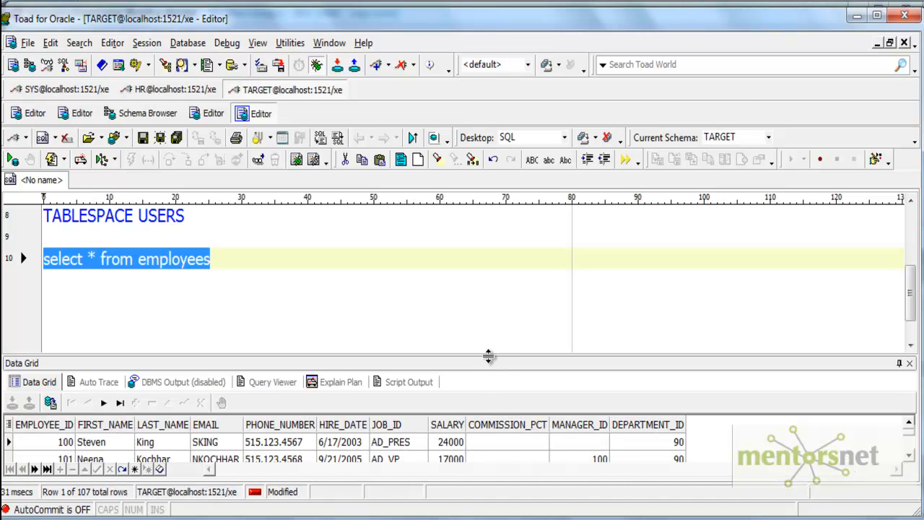
{"action": "left_click_drag", "start_coordinate": [396, 361], "coordinate": [400, 318]}
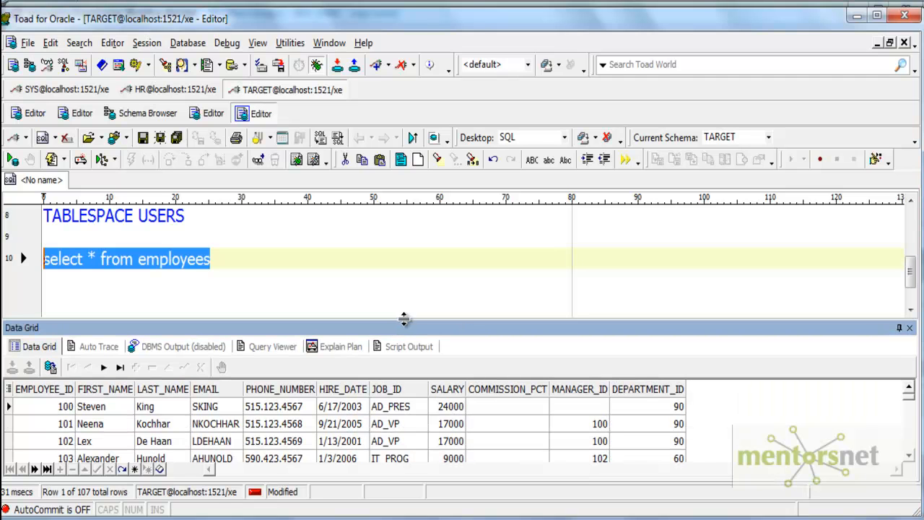